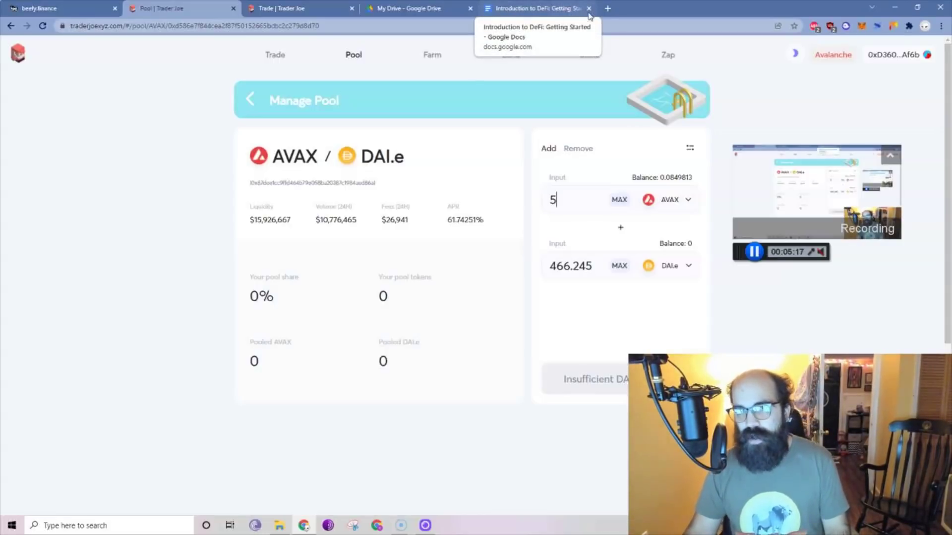
Open Google Drive in a new browser tab.
{"action": "left_click", "coordinate": [607, 9]}
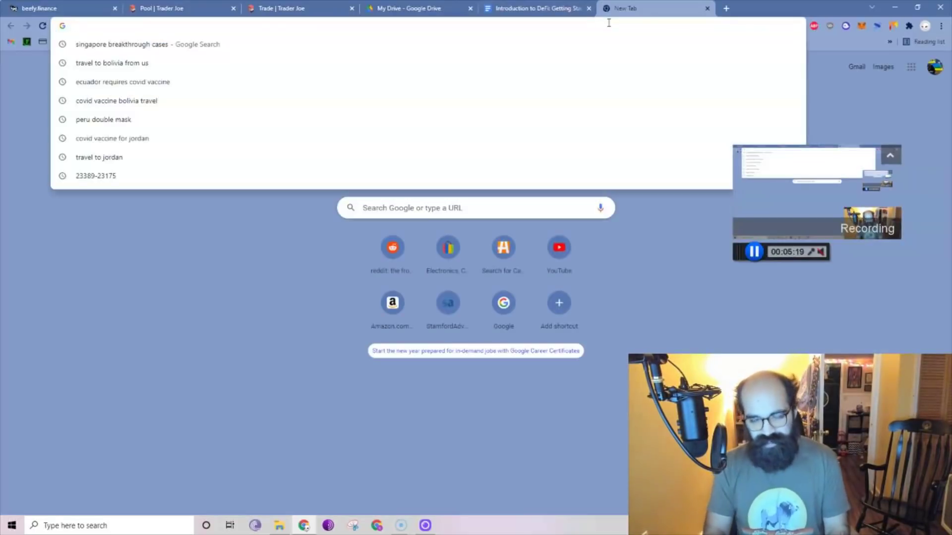
{"action": "type", "text": "fr"}
{"action": "key", "text": "BackSpace"}
{"action": "key", "text": "BackSpace"}
{"action": "key", "text": "BackSpace"}
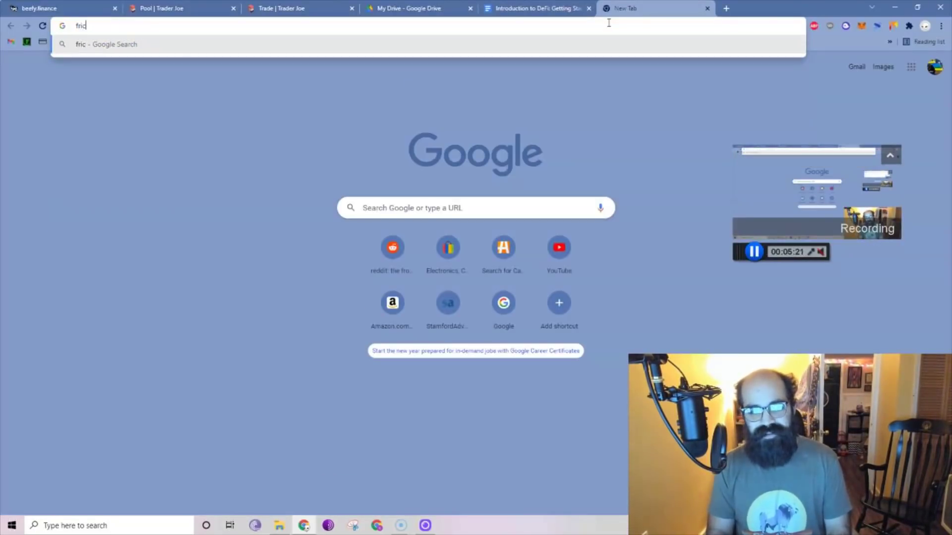
{"action": "type", "text": "drive"}
{"action": "key", "text": "Return"}
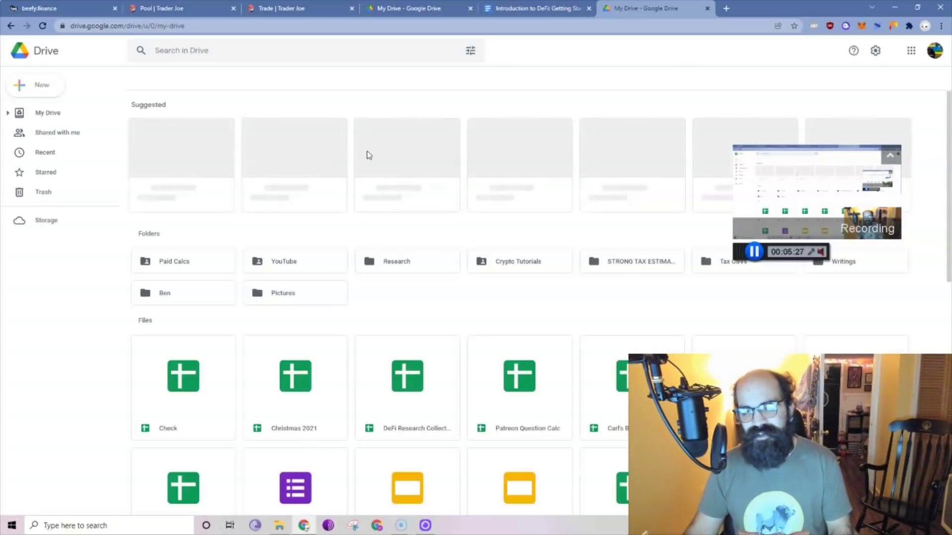
Search Drive for "loss" and open the Impermanent Loss Calculator spreadsheet.
{"action": "left_click", "coordinate": [286, 48]}
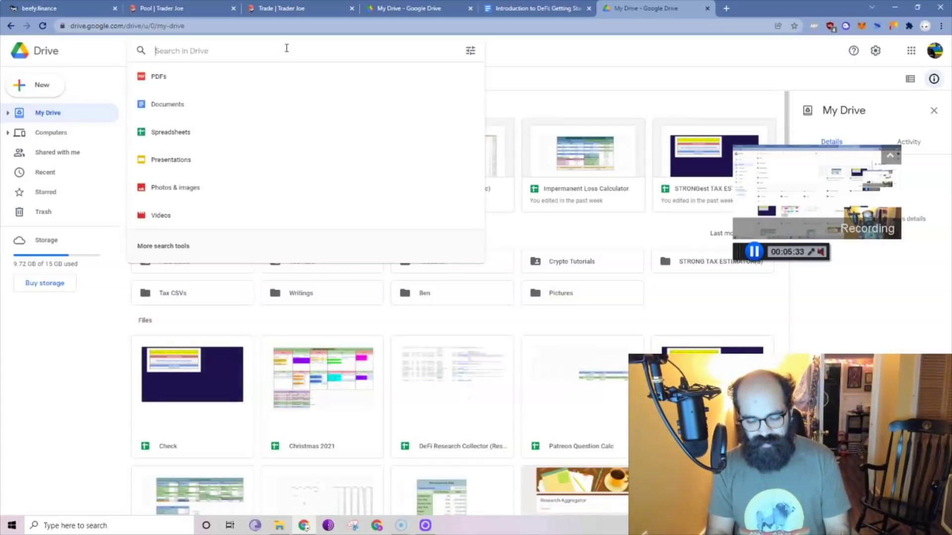
{"action": "type", "text": "loss"}
{"action": "key", "text": "Return"}
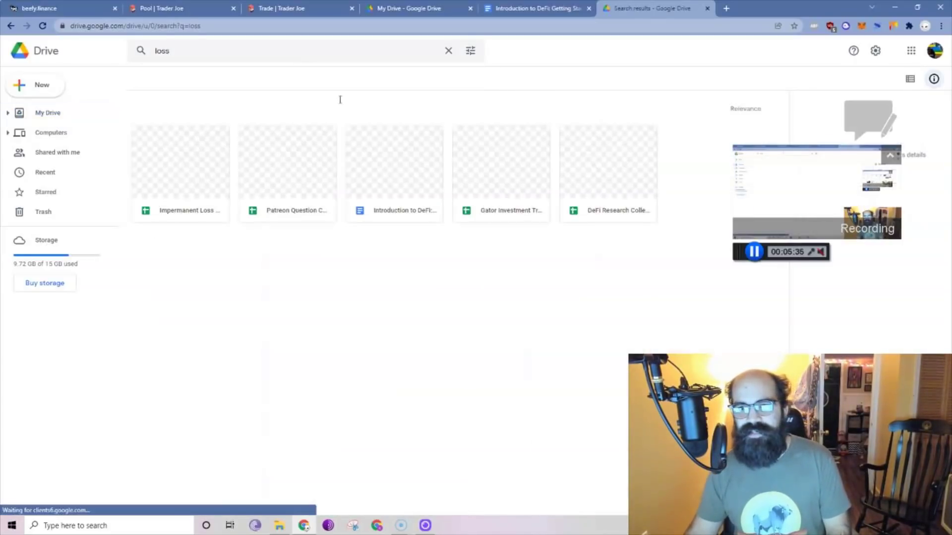
{"action": "left_click", "coordinate": [177, 173]}
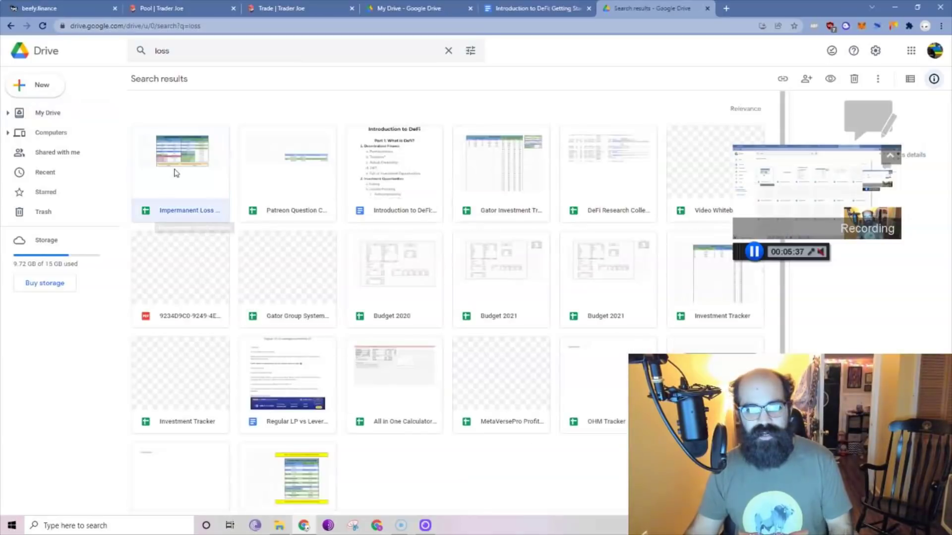
{"action": "double_click", "coordinate": [176, 173]}
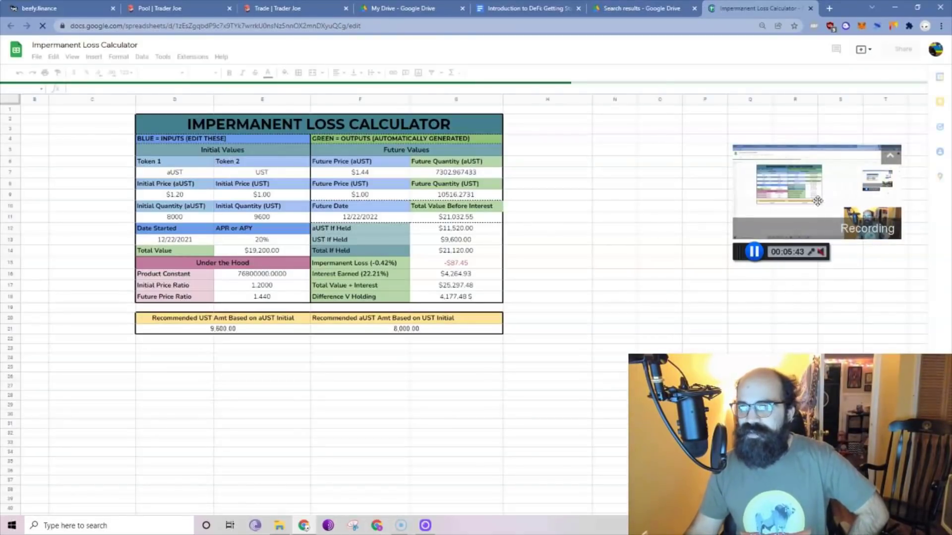
{"action": "mouse_move", "coordinate": [783, 201]}
{"action": "left_mouse_down"}
{"action": "mouse_move", "coordinate": [826, 201]}
{"action": "mouse_move", "coordinate": [773, 207]}
{"action": "left_mouse_up"}
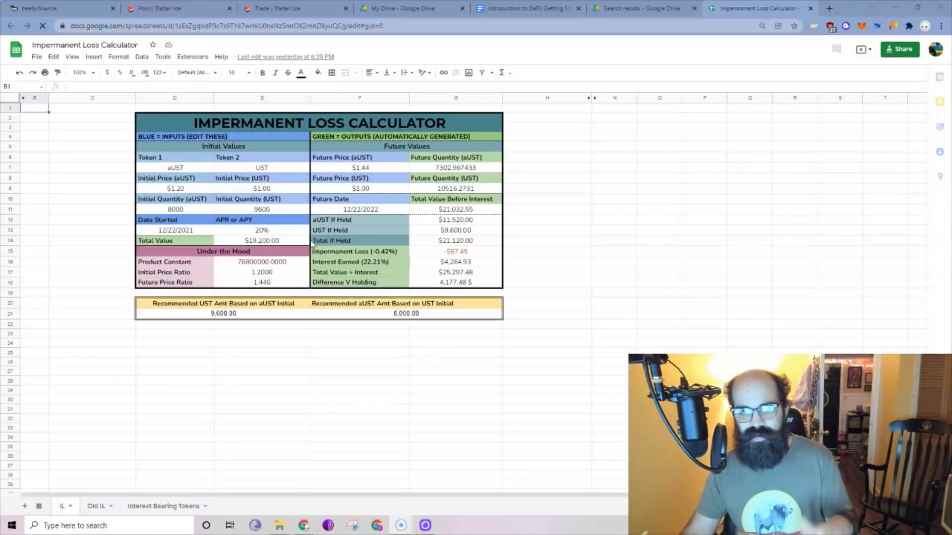
Set Token 1 to AVAX and Token 2 to DAI in the calculator's initial values.
{"action": "left_click", "coordinate": [180, 170]}
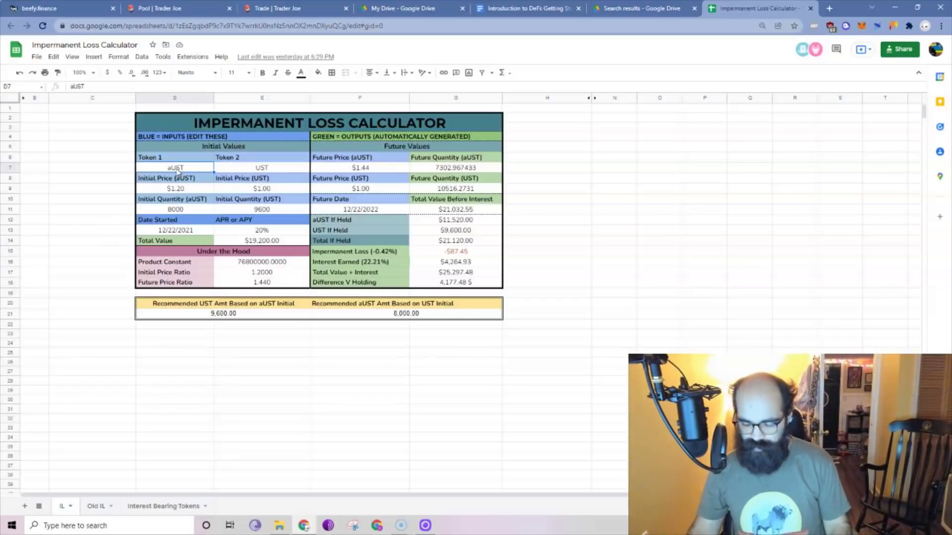
{"action": "type", "text": "AVAX"}
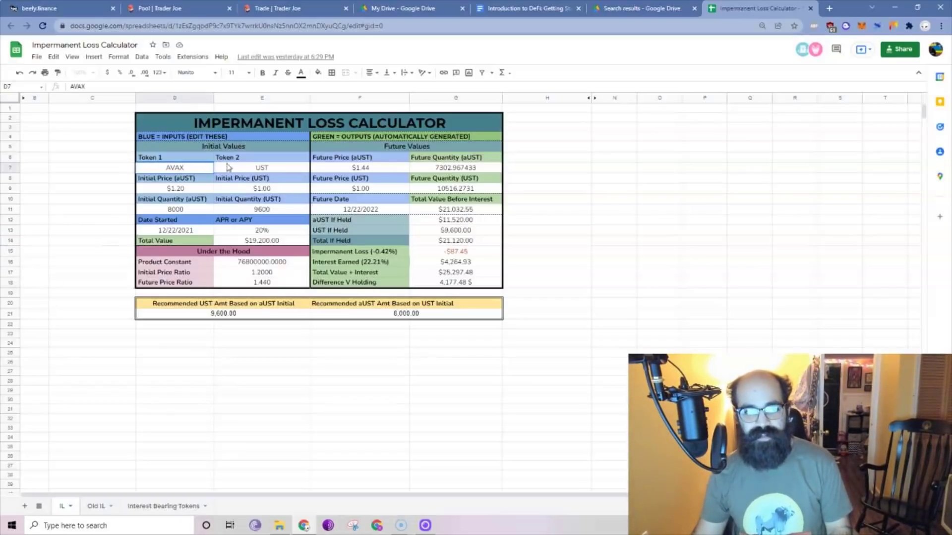
{"action": "key", "text": "Tab"}
{"action": "type", "text": "DAI"}
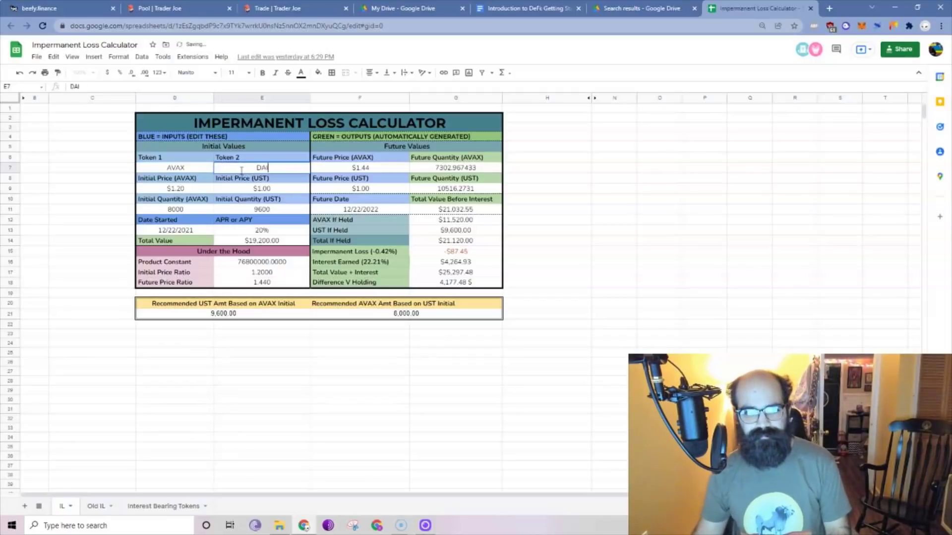
Set the initial AVAX price to 100 and the initial AVAX quantity to 5.
{"action": "left_click", "coordinate": [187, 190]}
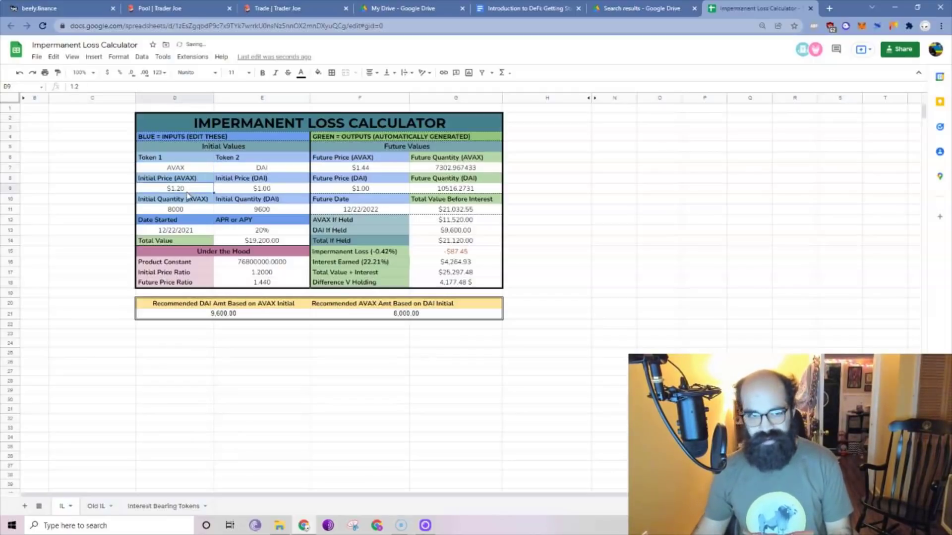
{"action": "type", "text": "100"}
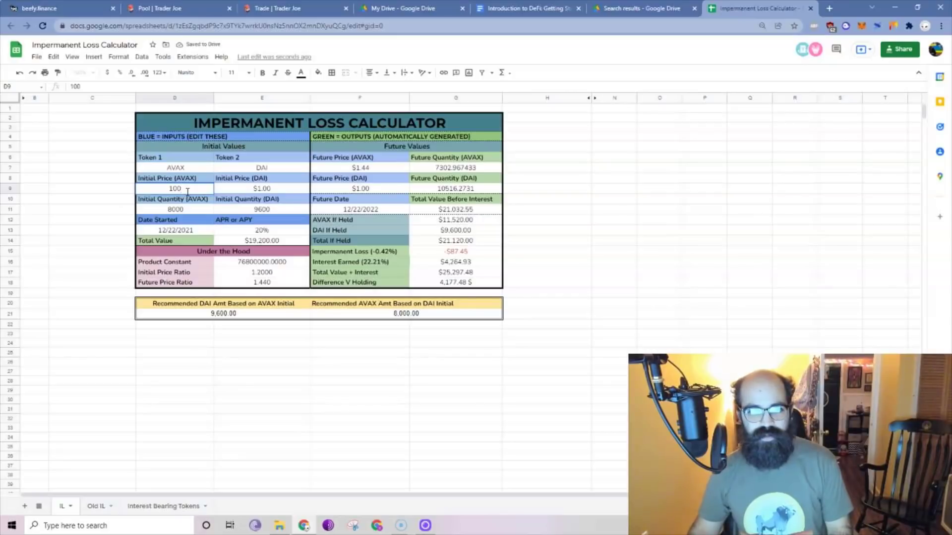
{"action": "left_click", "coordinate": [245, 192]}
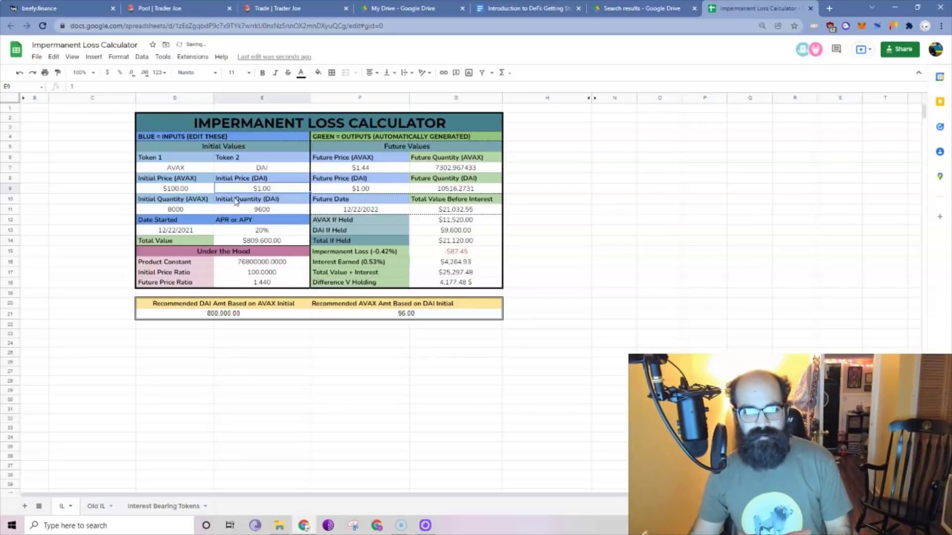
{"action": "left_click", "coordinate": [183, 212]}
{"action": "type", "text": "5"}
Check the recommended DAI amount based on the AVAX initial and set the initial DAI quantity to 500.
{"action": "left_click", "coordinate": [250, 213]}
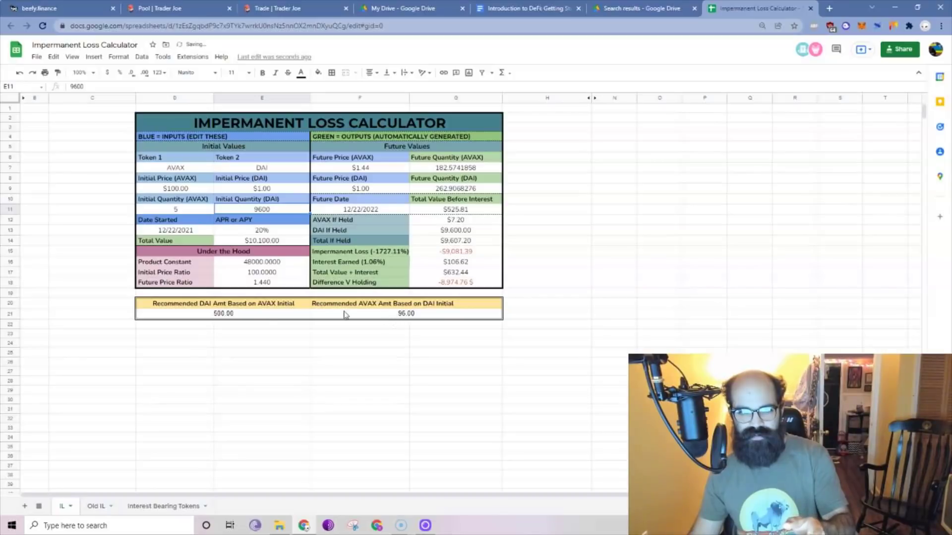
{"action": "left_click", "coordinate": [261, 313]}
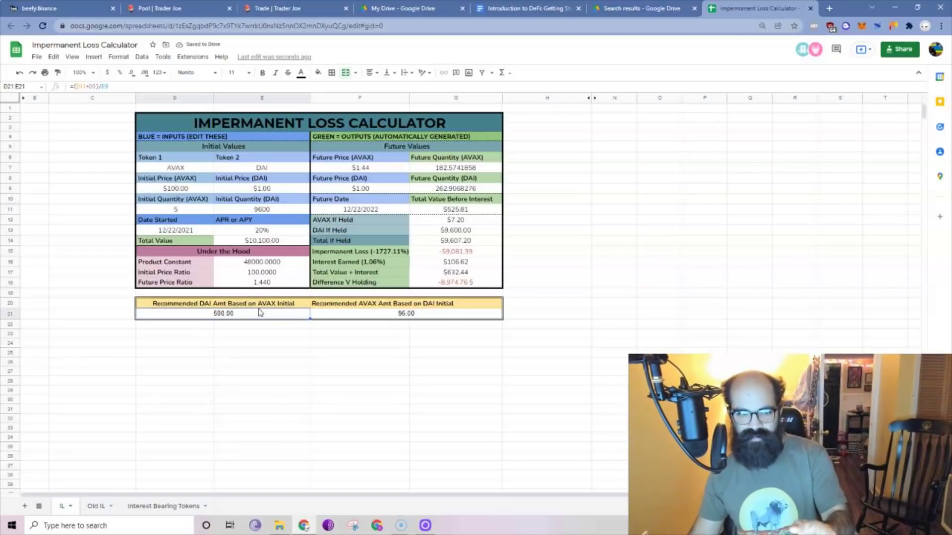
{"action": "left_click", "coordinate": [270, 211]}
{"action": "type", "text": "500"}
{"action": "key", "text": "Return"}
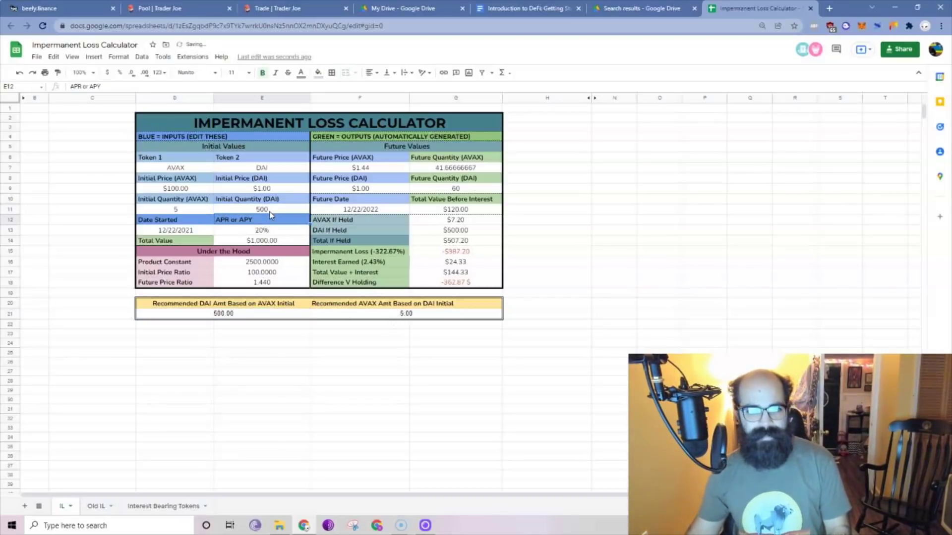
Set the start date to 1/5/2022 and the APR or APY to 61%.
{"action": "left_click", "coordinate": [185, 230]}
{"action": "type", "text": "1/5/202"}
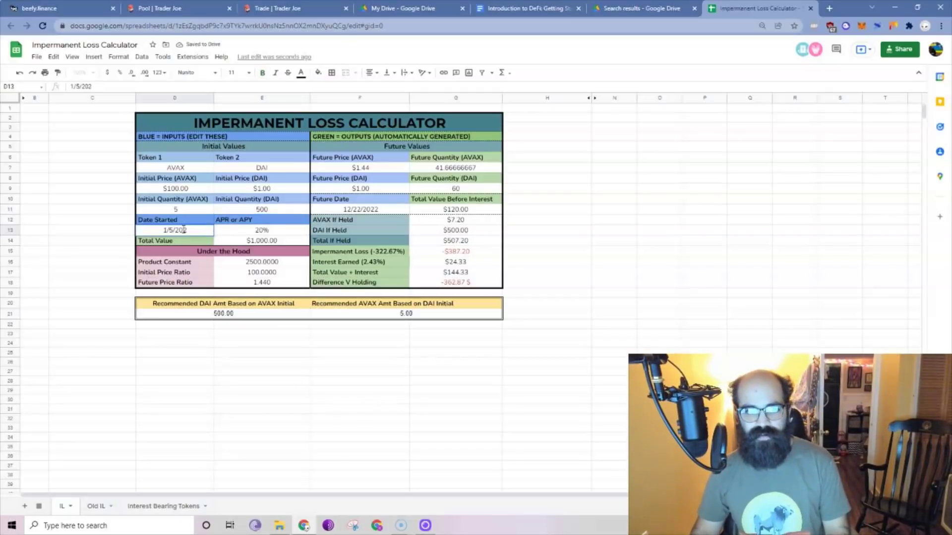
{"action": "type", "text": "2"}
{"action": "key", "text": "Tab"}
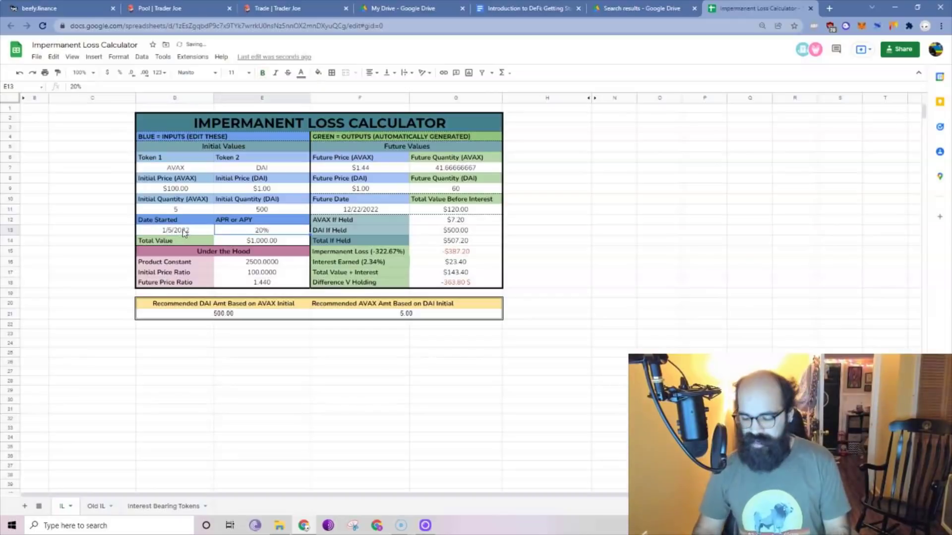
{"action": "type", "text": "61"}
{"action": "key", "text": "Return"}
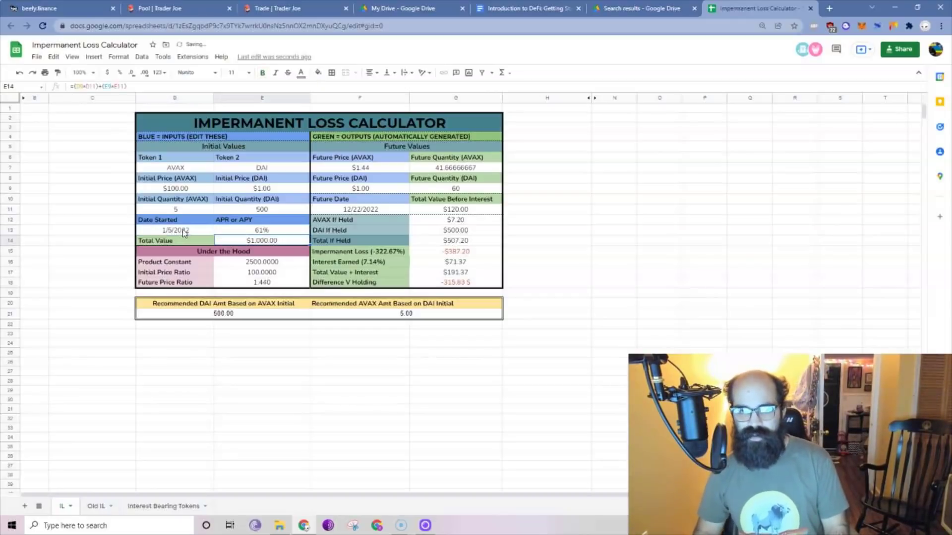
Set the future date to 2/5/2022 in the calculator's future values.
{"action": "left_click", "coordinate": [368, 210]}
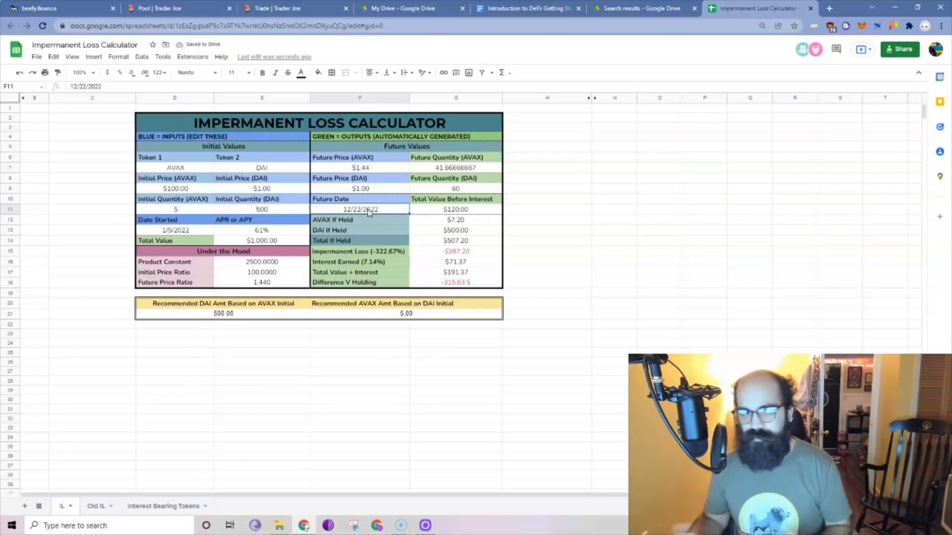
{"action": "type", "text": "12/"}
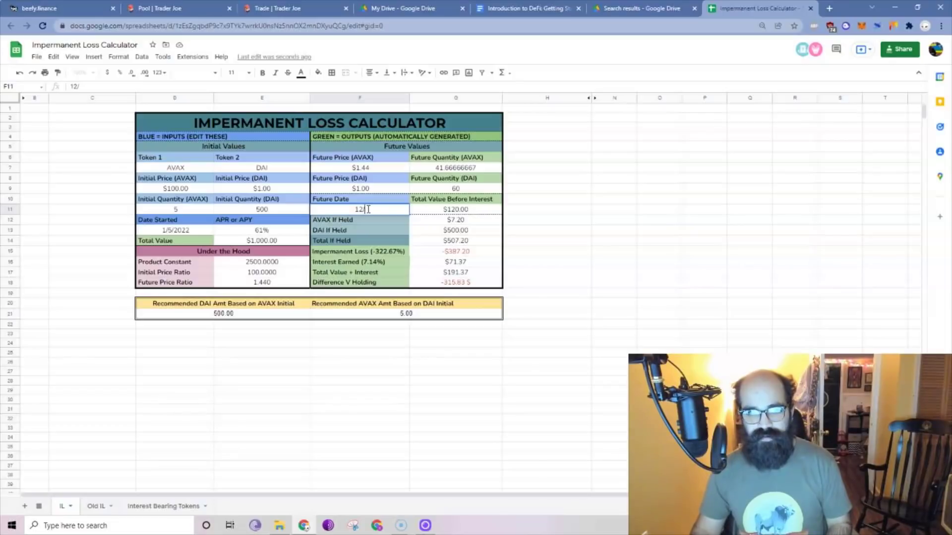
{"action": "key", "text": "BackSpace"}
{"action": "type", "text": "2/5/2022"}
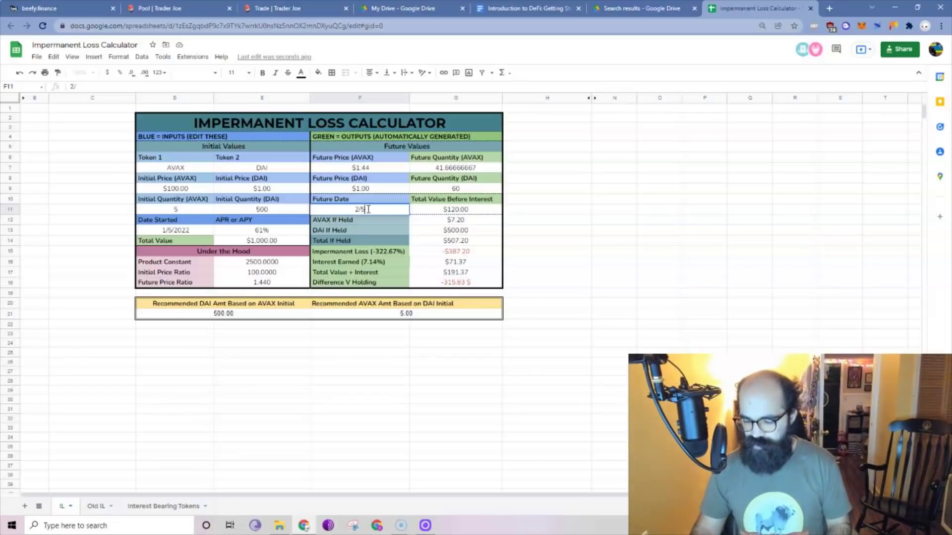
{"action": "key", "text": "Return"}
Set the future AVAX price to 150 and inspect the impermanent loss amount.
{"action": "key", "text": "Up"}
{"action": "key", "text": "Up"}
{"action": "key", "text": "Up"}
{"action": "key", "text": "Up"}
{"action": "key", "text": "Up"}
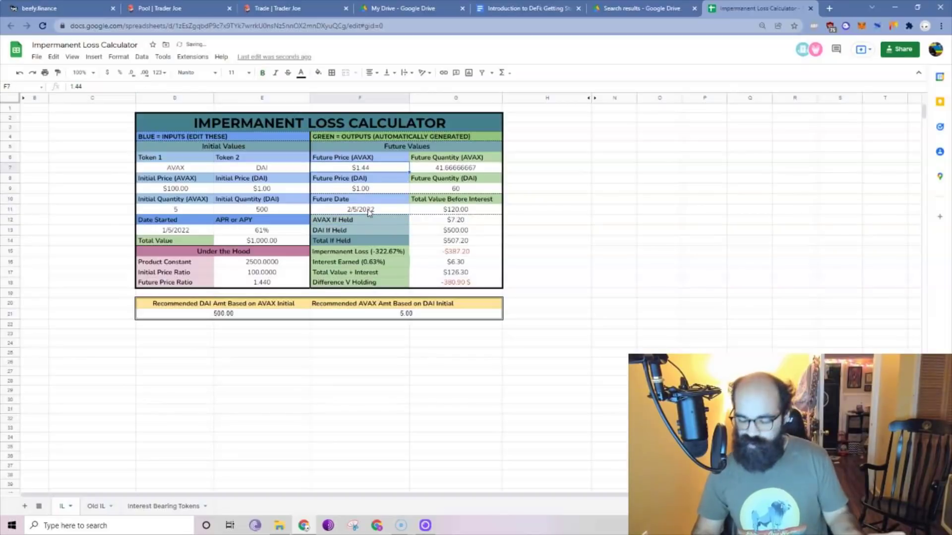
{"action": "type", "text": "150"}
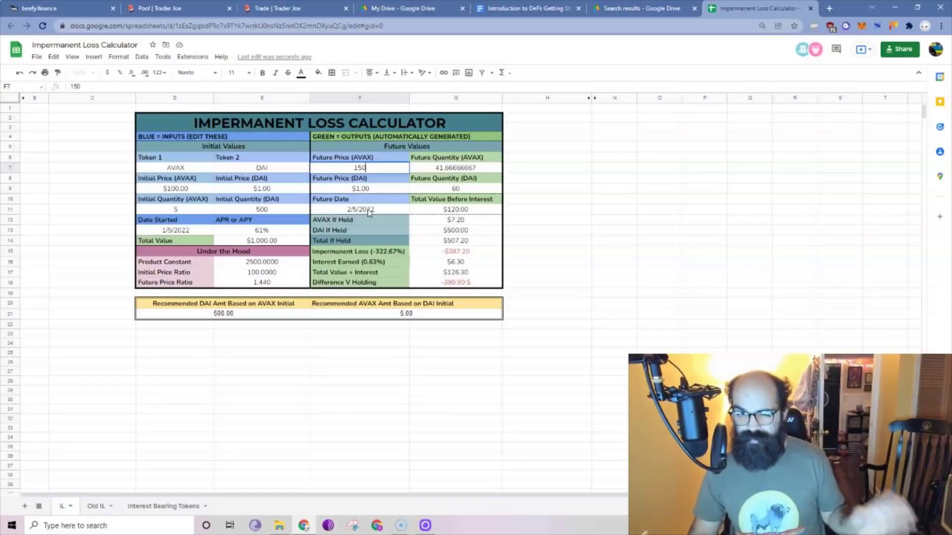
{"action": "key", "text": "Return"}
{"action": "key", "text": "Down"}
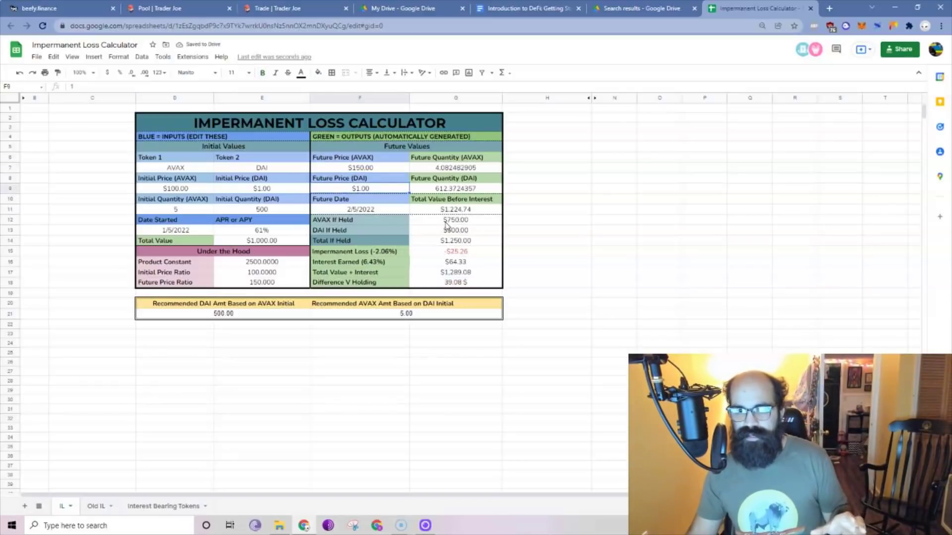
{"action": "left_click", "coordinate": [462, 253]}
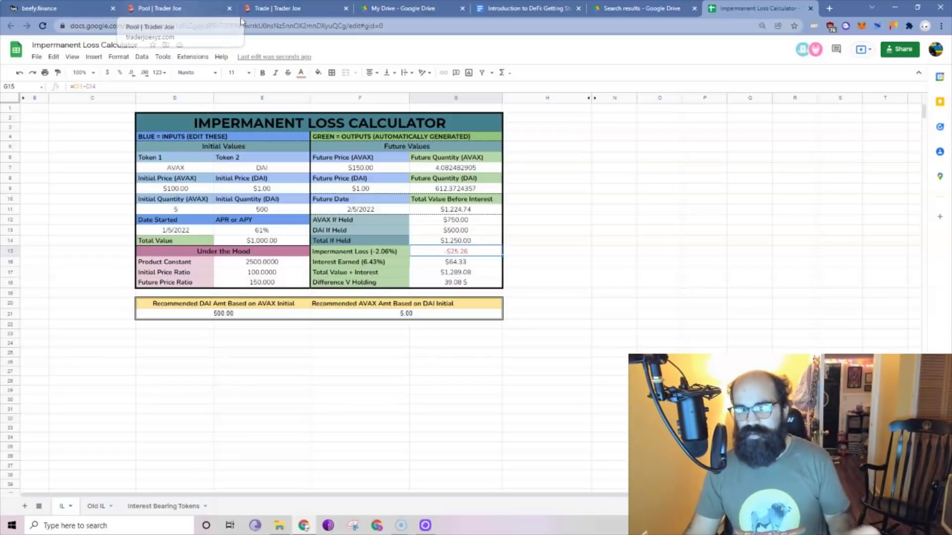
Set the future AVAX price to 75 and inspect the impermanent loss, total value and interest earned.
{"action": "left_click", "coordinate": [375, 168]}
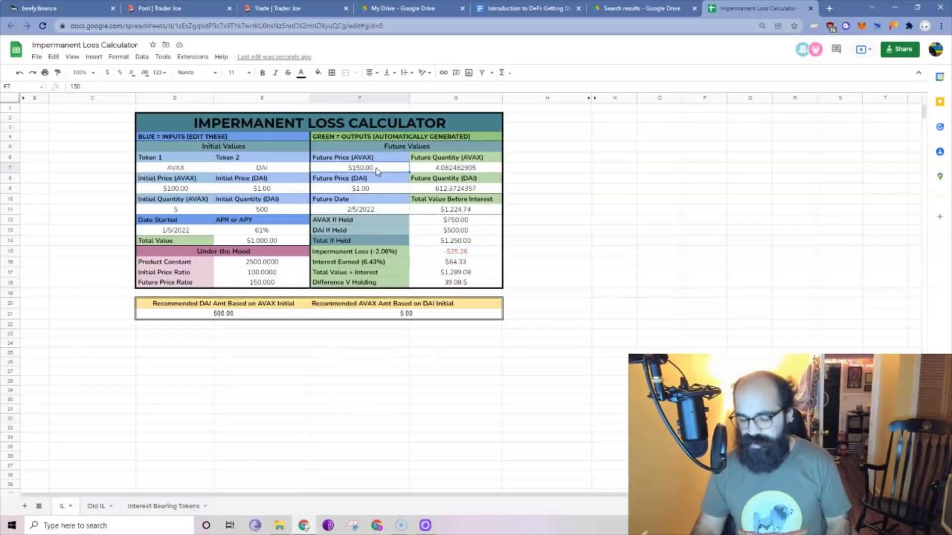
{"action": "type", "text": "75"}
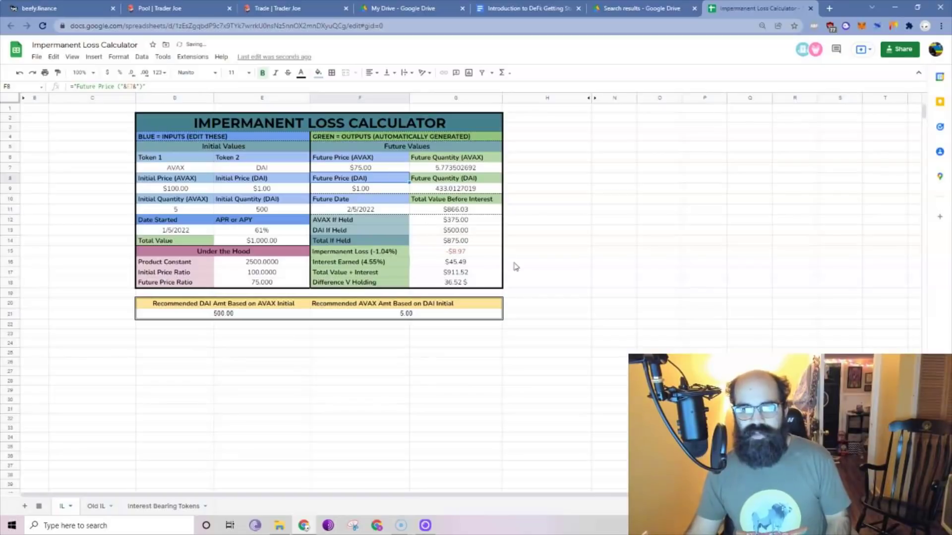
{"action": "left_click", "coordinate": [466, 257]}
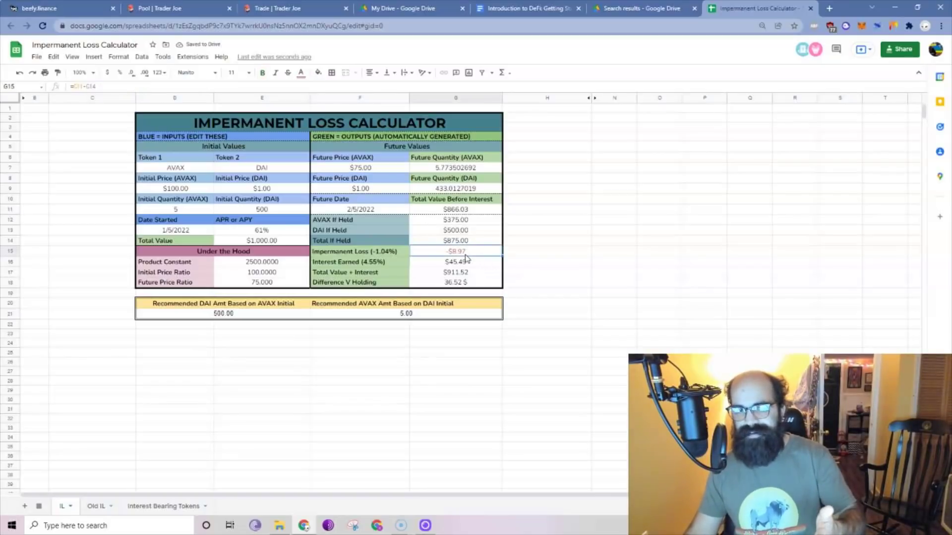
{"action": "left_click", "coordinate": [469, 272]}
{"action": "left_click", "coordinate": [473, 264]}
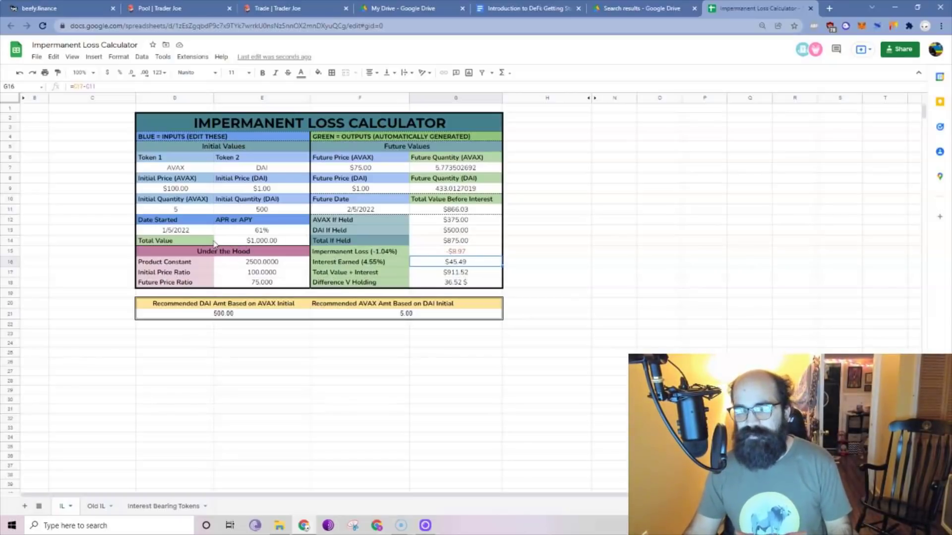
Switch to Trader Joe, open its Farm page, and glance at the AVAX/DAI.e Trade page before returning to Farm.
{"action": "left_click", "coordinate": [213, 8]}
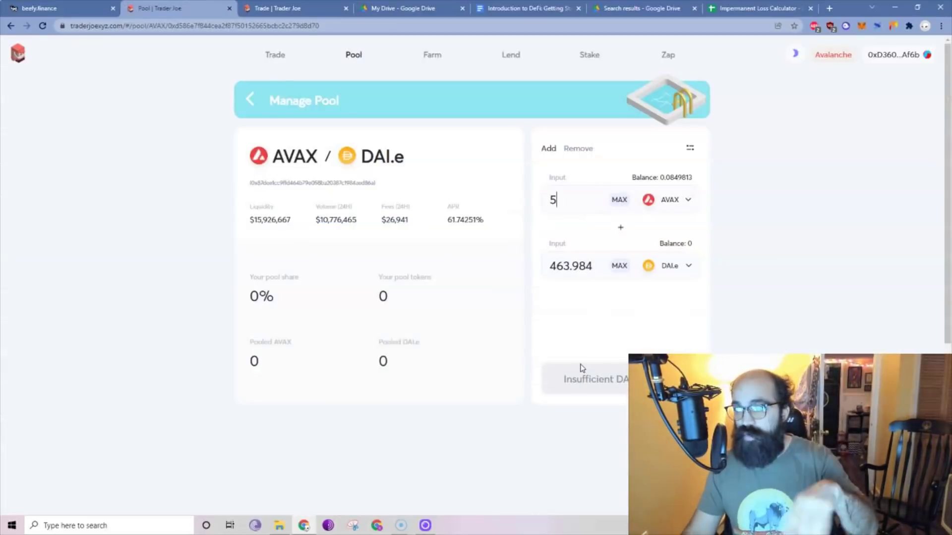
{"action": "left_click", "coordinate": [410, 57]}
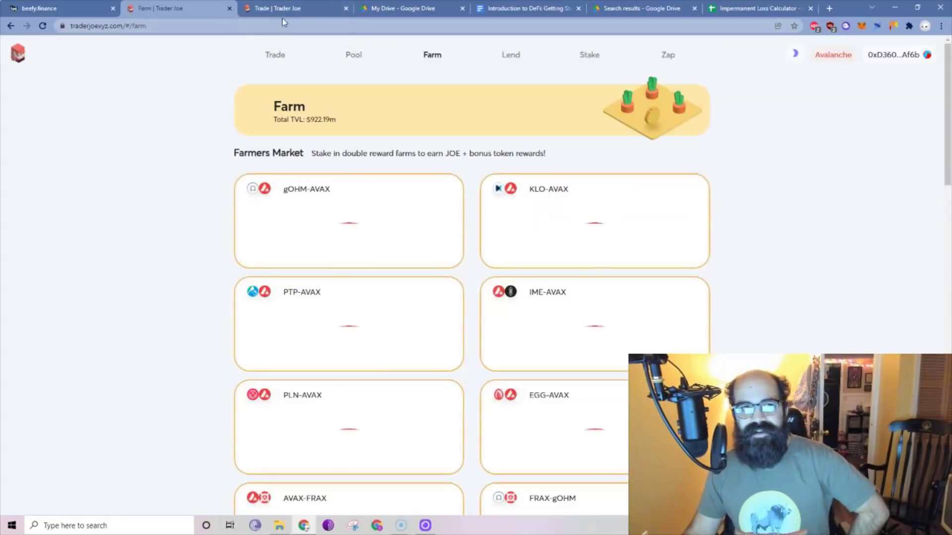
{"action": "left_click", "coordinate": [270, 8]}
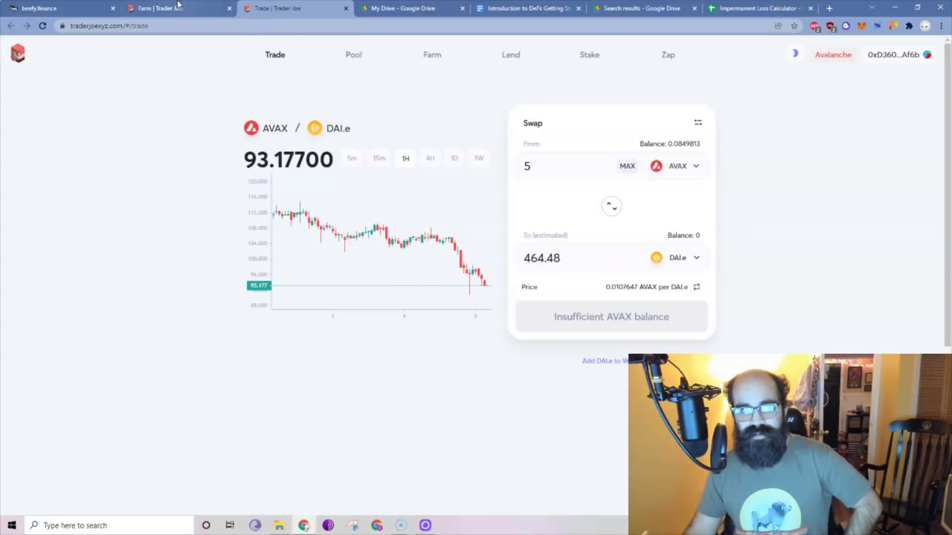
{"action": "left_click", "coordinate": [163, 8]}
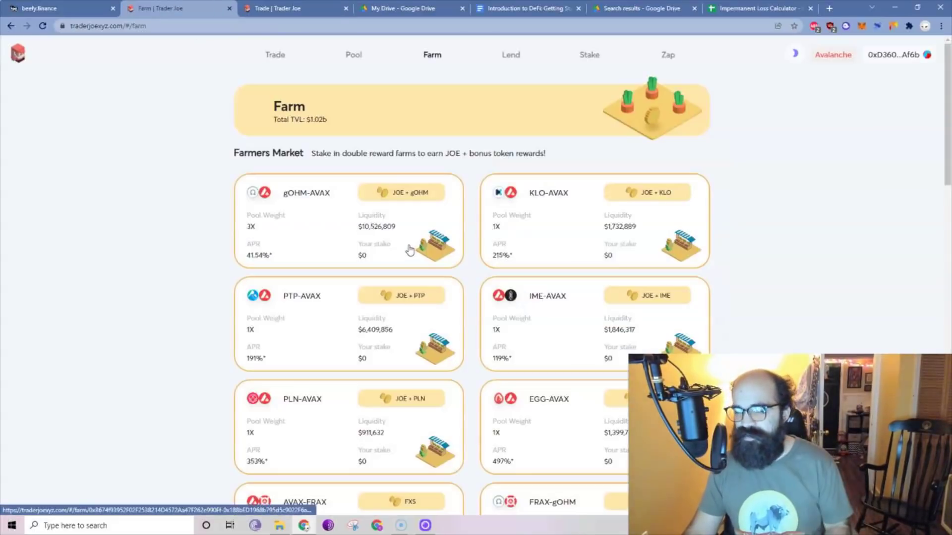
Filter the farm list by Joe Farms and Stablecoin Farms, and inspect the USDC-USDC.e farm's details before returning to the list.
{"action": "scroll", "coordinate": [380, 238], "scroll_direction": "down", "scroll_amount": 5}
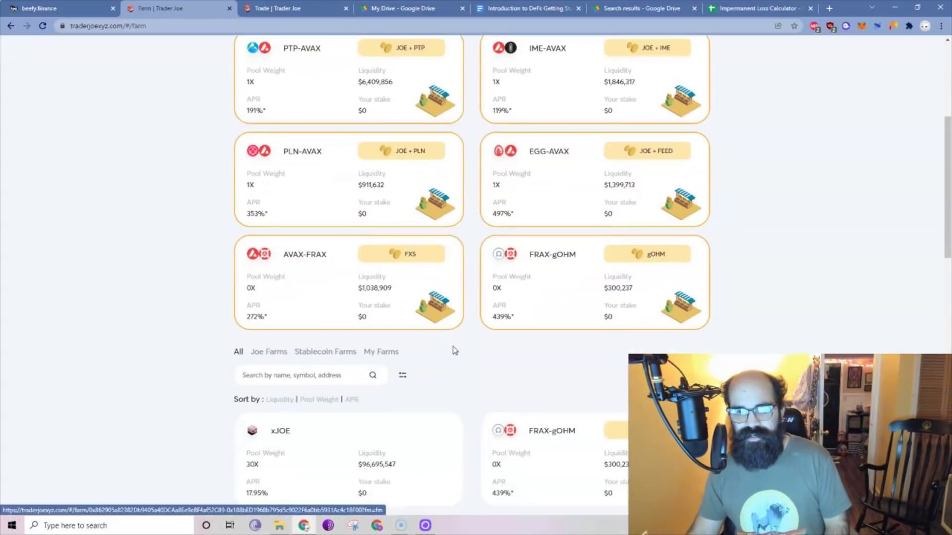
{"action": "scroll", "coordinate": [455, 351], "scroll_direction": "down", "scroll_amount": 4}
{"action": "scroll", "coordinate": [440, 338], "scroll_direction": "up", "scroll_amount": 9}
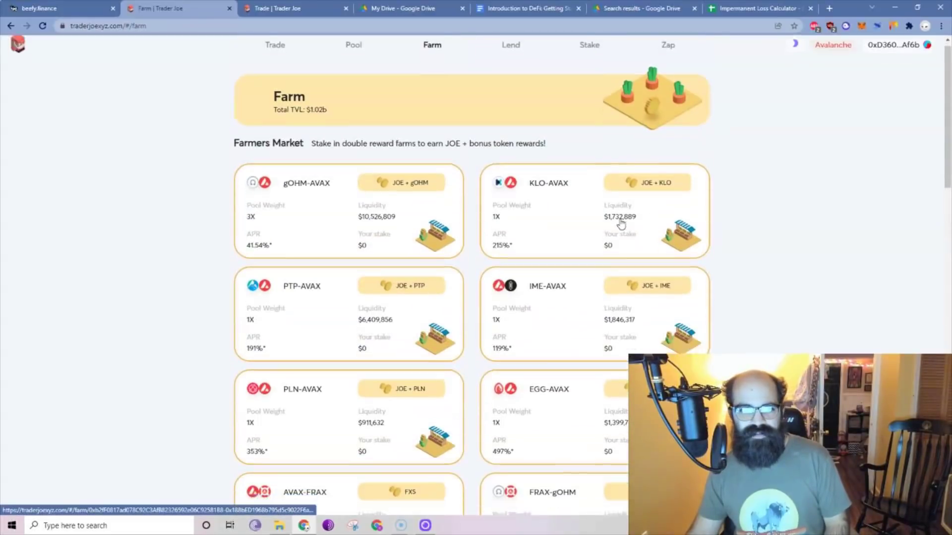
{"action": "scroll", "coordinate": [545, 248], "scroll_direction": "down", "scroll_amount": 8}
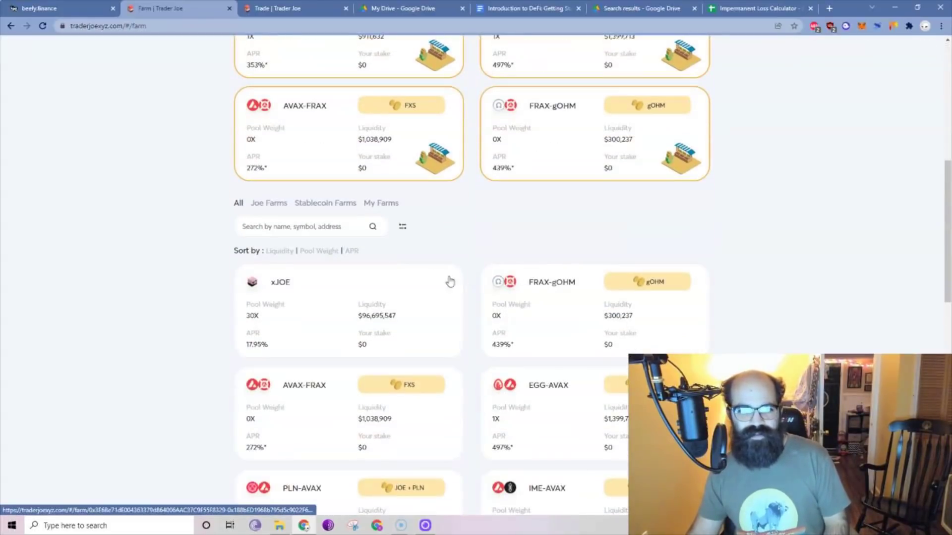
{"action": "left_click", "coordinate": [278, 205]}
{"action": "left_click", "coordinate": [330, 208]}
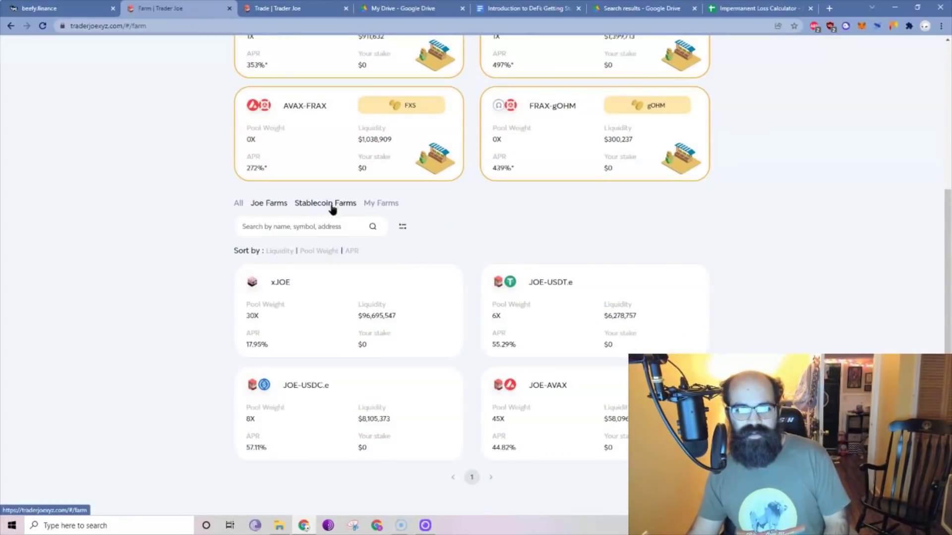
{"action": "scroll", "coordinate": [532, 353], "scroll_direction": "down", "scroll_amount": 2}
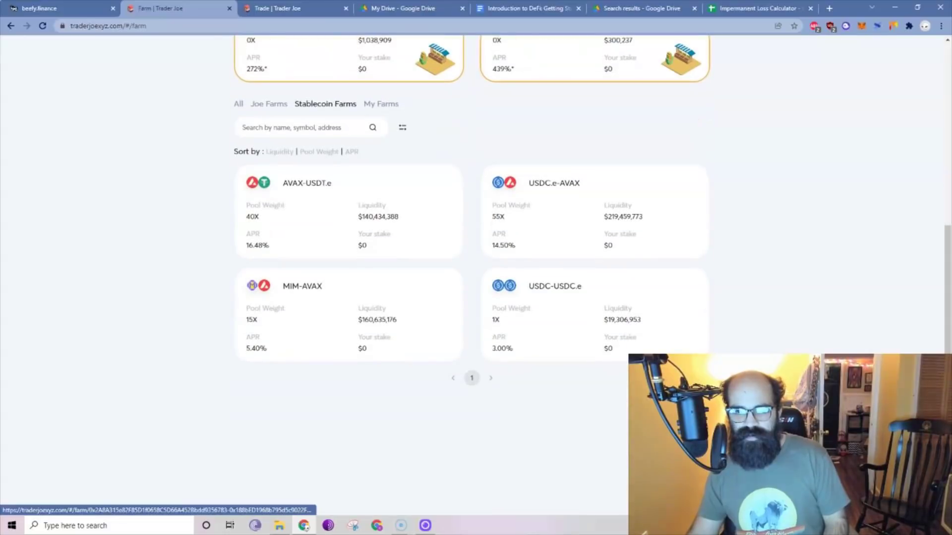
{"action": "left_click", "coordinate": [570, 325]}
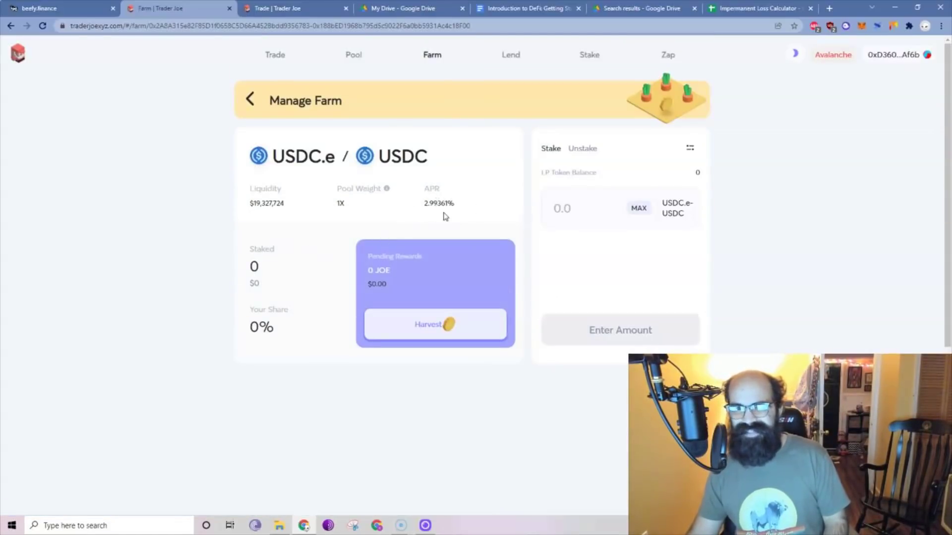
{"action": "key", "text": "alt+Left"}
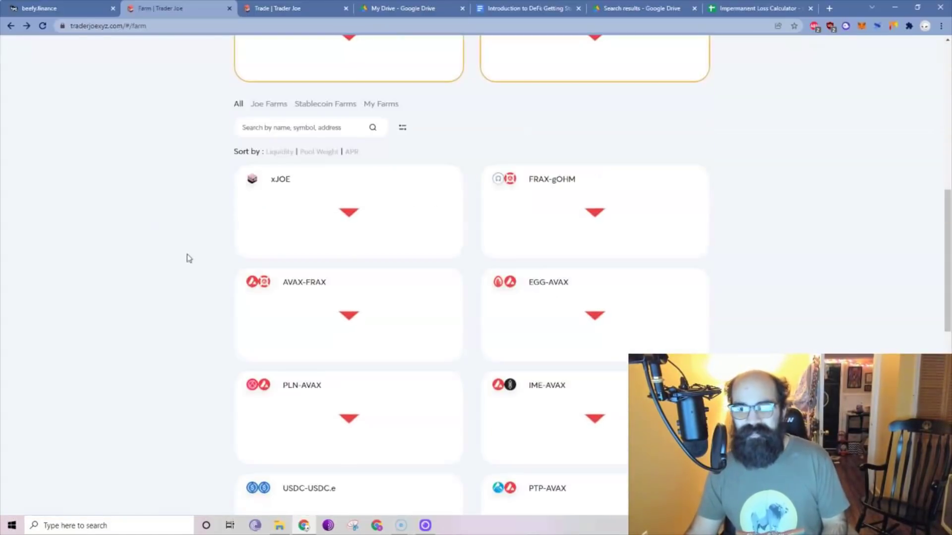
Open the AVAX-FRAX farm from the full farm list and inspect its token pair and bonus APR.
{"action": "scroll", "coordinate": [223, 260], "scroll_direction": "down", "scroll_amount": 3}
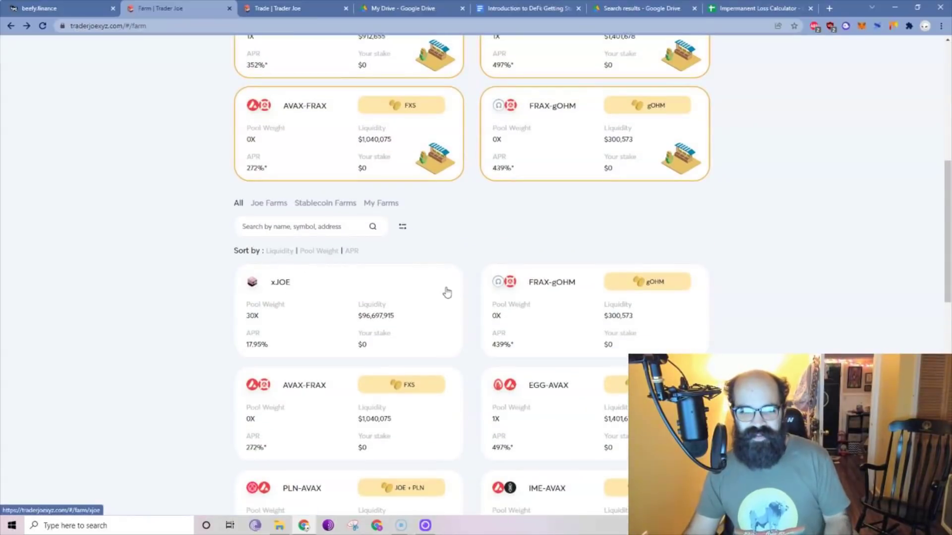
{"action": "scroll", "coordinate": [392, 303], "scroll_direction": "down", "scroll_amount": 3}
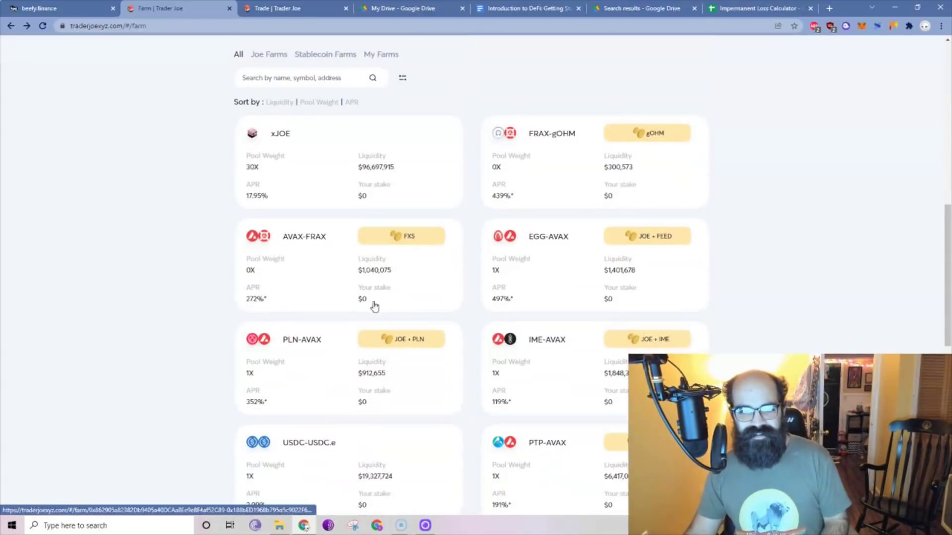
{"action": "left_click", "coordinate": [312, 272]}
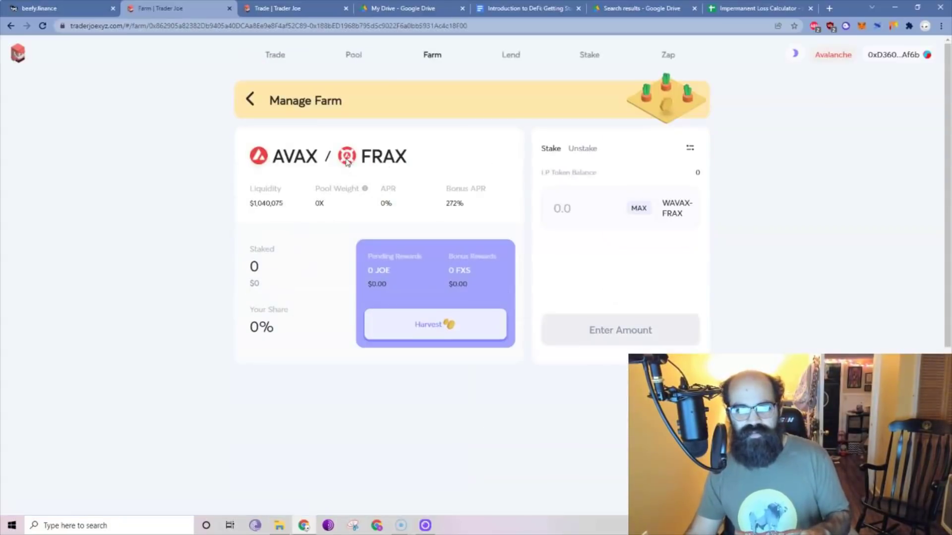
{"action": "left_click_drag", "start_coordinate": [421, 166], "coordinate": [323, 159]}
{"action": "left_click", "coordinate": [279, 162]}
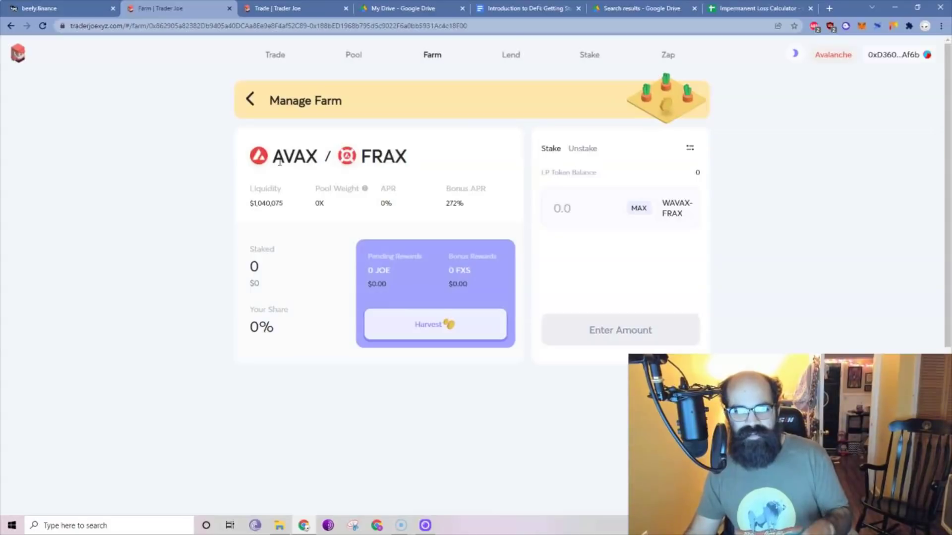
{"action": "left_click_drag", "start_coordinate": [447, 202], "coordinate": [489, 204]}
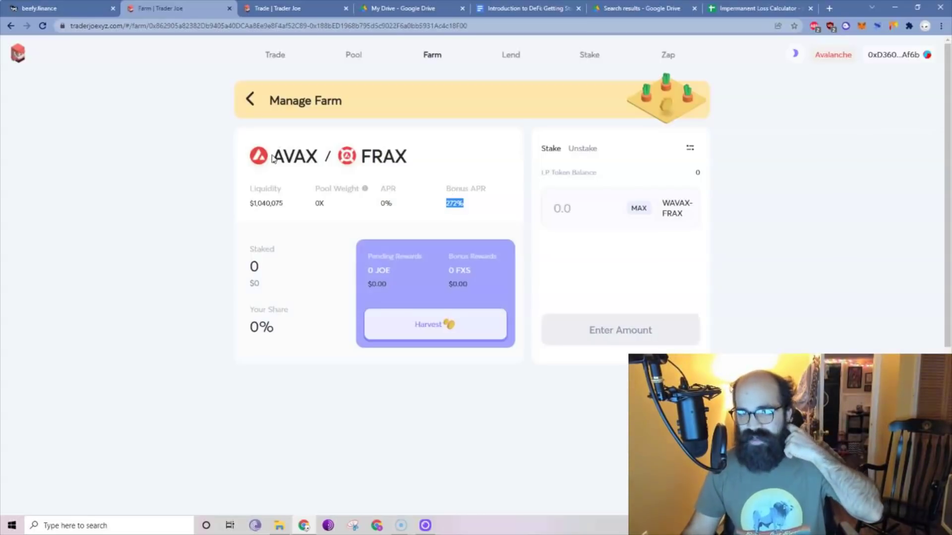
Search all liquidity pools for "frax" and open the AVAX-FRAX pool to examine its details.
{"action": "left_click", "coordinate": [352, 56]}
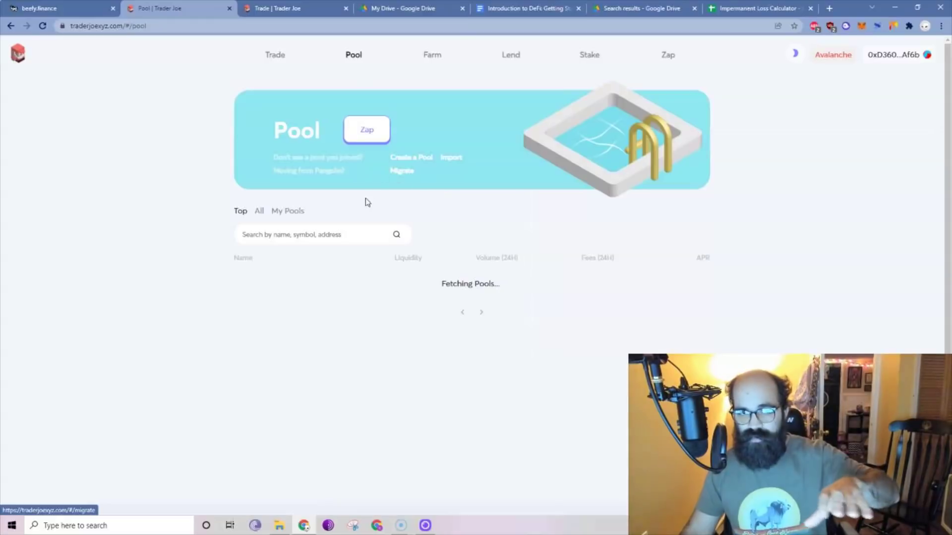
{"action": "left_click", "coordinate": [305, 234]}
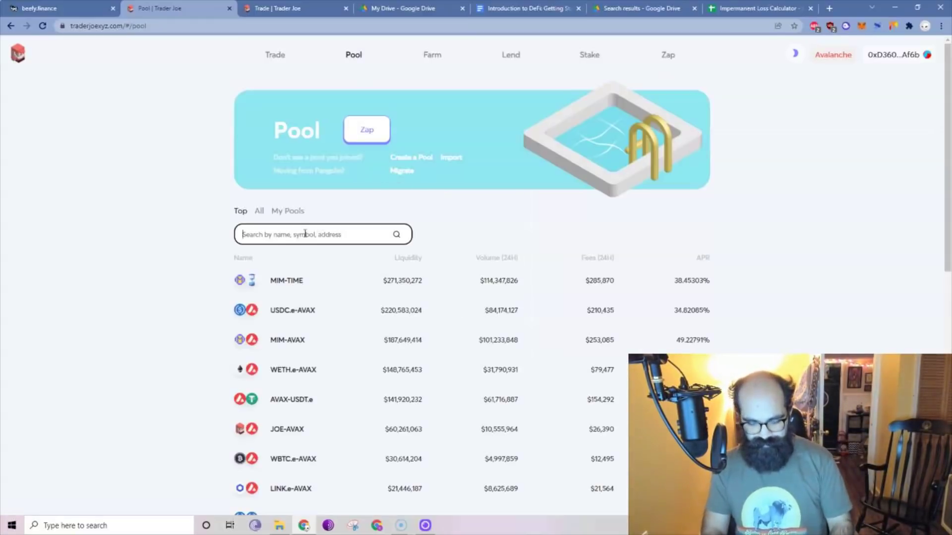
{"action": "type", "text": "frax"}
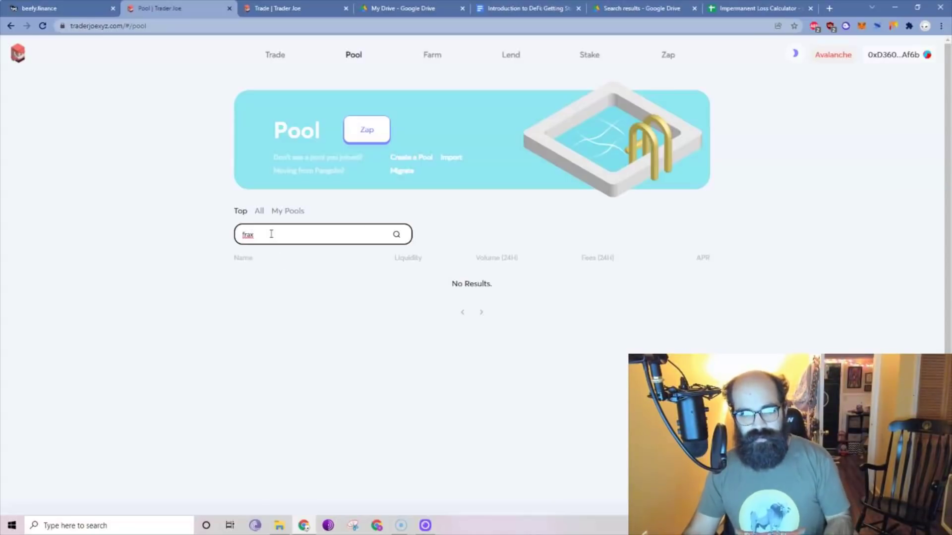
{"action": "left_click", "coordinate": [260, 211]}
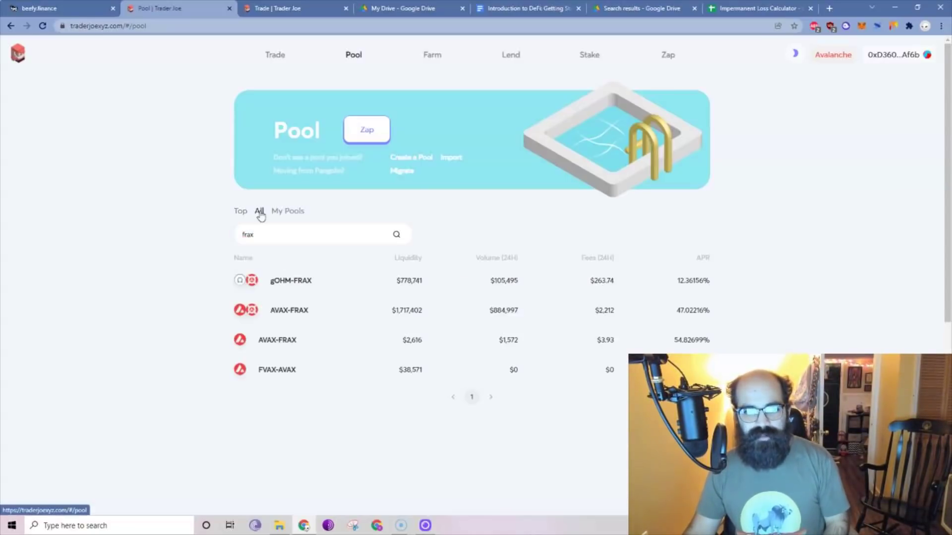
{"action": "left_click", "coordinate": [299, 311]}
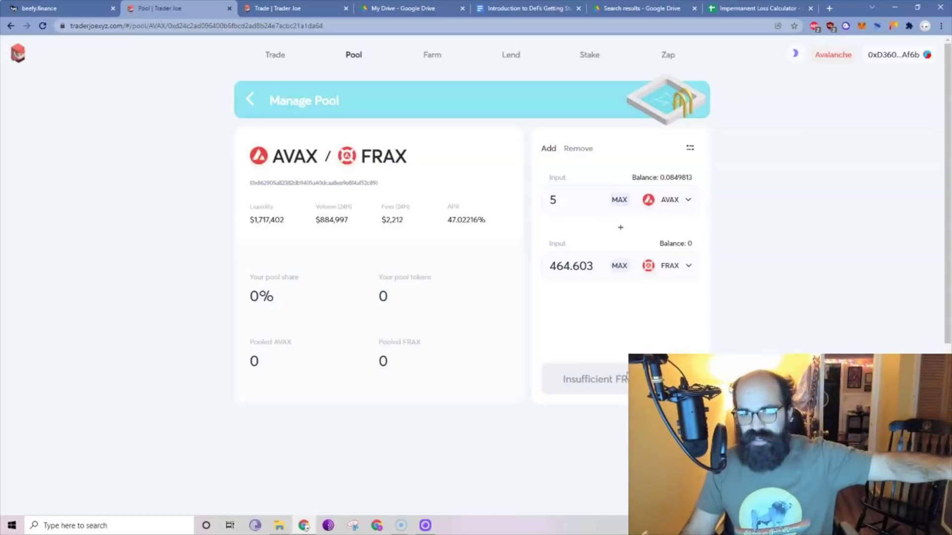
Return to the Farm page, reopen the AVAX-FRAX farm from Farmers Market, and check its bonus APR.
{"action": "left_click", "coordinate": [431, 57]}
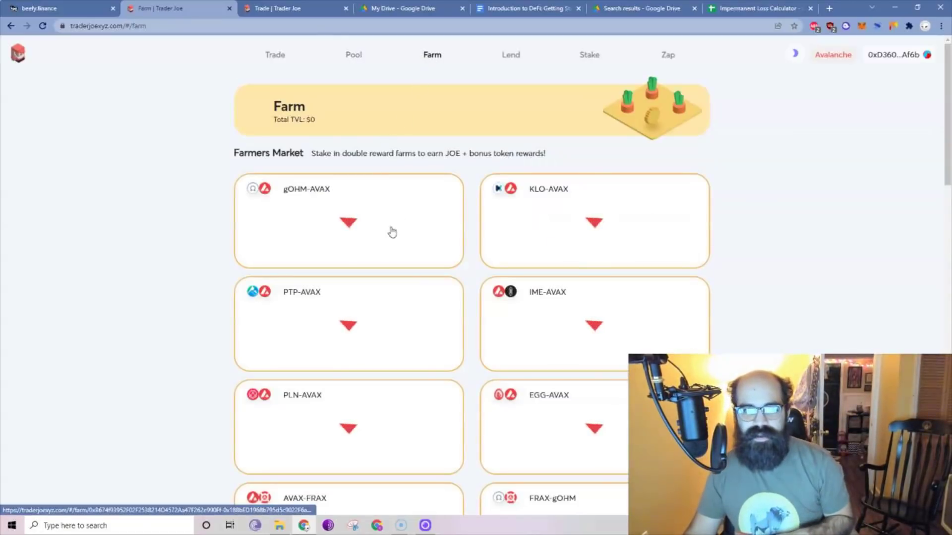
{"action": "scroll", "coordinate": [398, 229], "scroll_direction": "down", "scroll_amount": 1}
{"action": "scroll", "coordinate": [398, 229], "scroll_direction": "down", "scroll_amount": 4}
{"action": "left_click", "coordinate": [332, 334]}
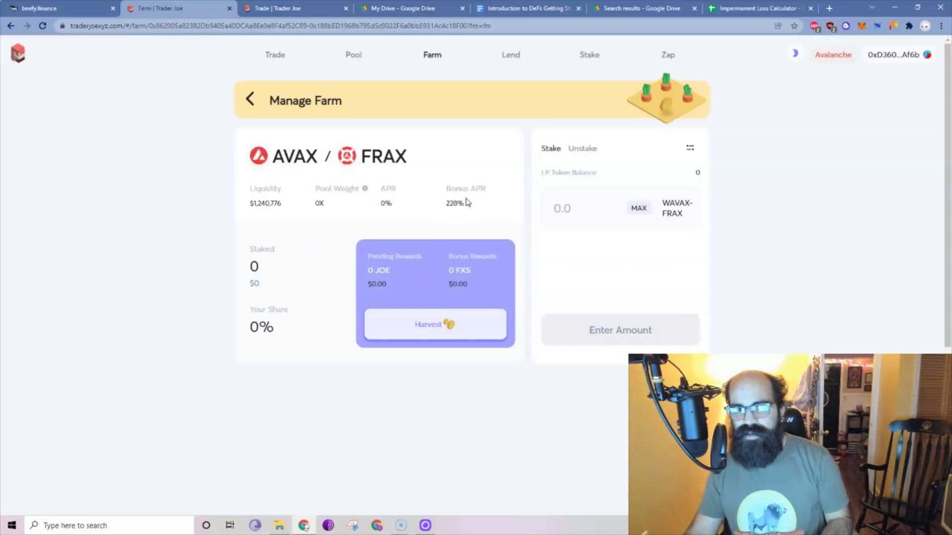
{"action": "double_click", "coordinate": [448, 207]}
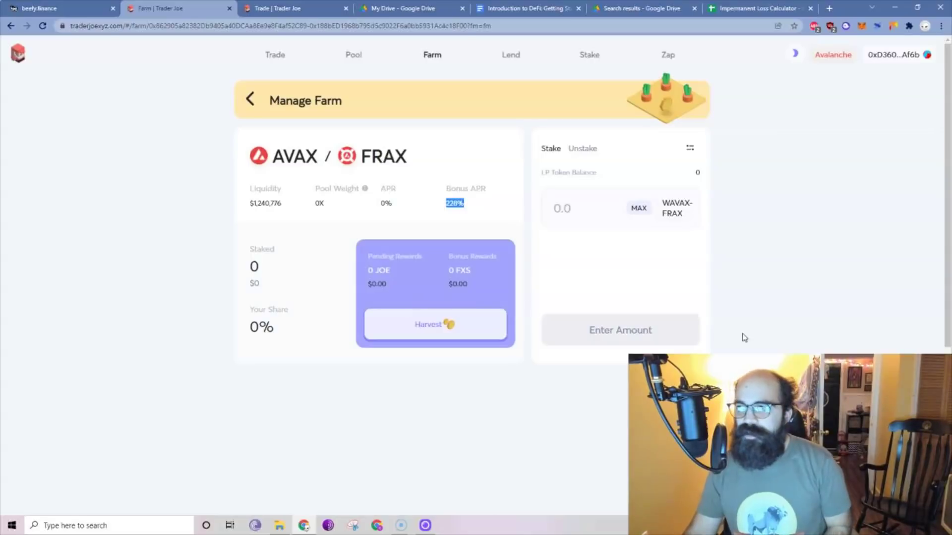
{"action": "left_click", "coordinate": [808, 323]}
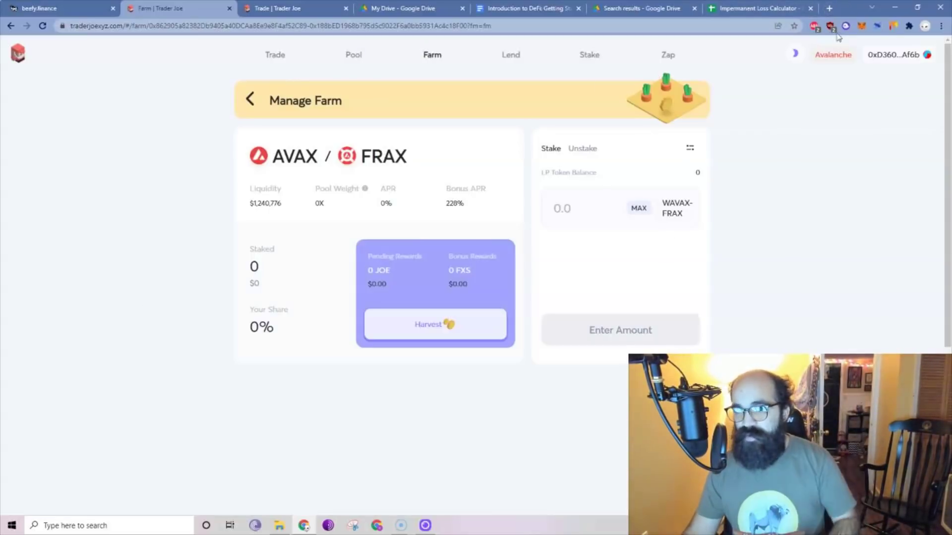
Open the APR Vs APY (Staking Calc) spreadsheet in a new browser tab.
{"action": "left_click", "coordinate": [829, 8]}
{"action": "left_click", "coordinate": [702, 24]}
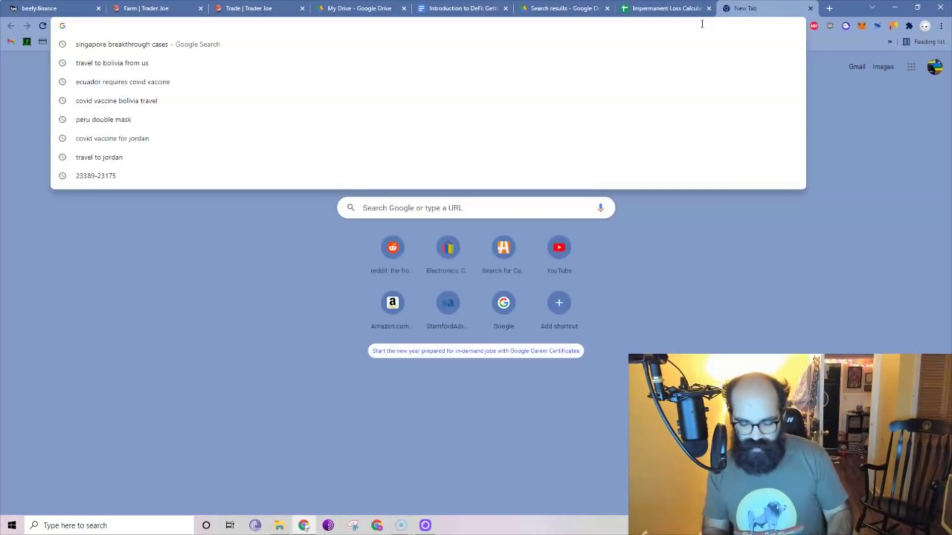
{"action": "type", "text": "ilp"}
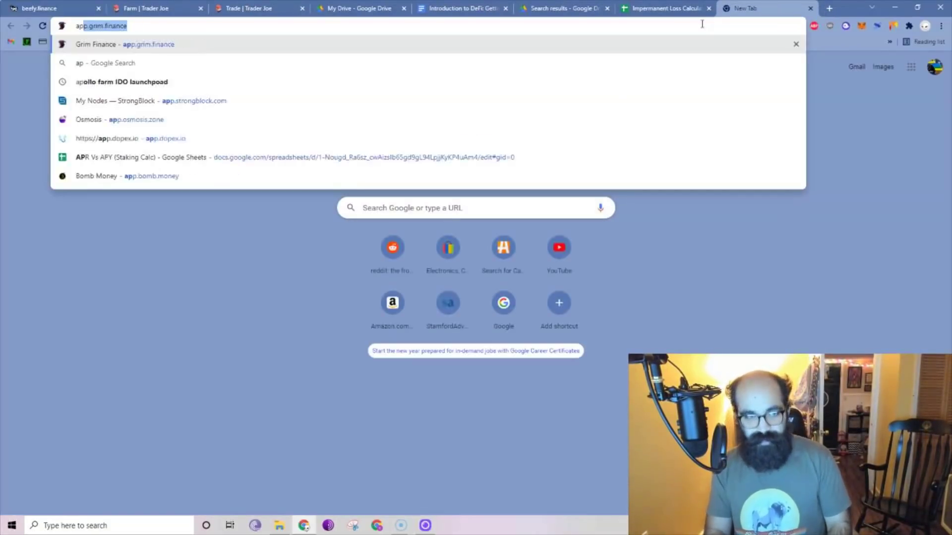
{"action": "key", "text": "Down"}
{"action": "key", "text": "Return"}
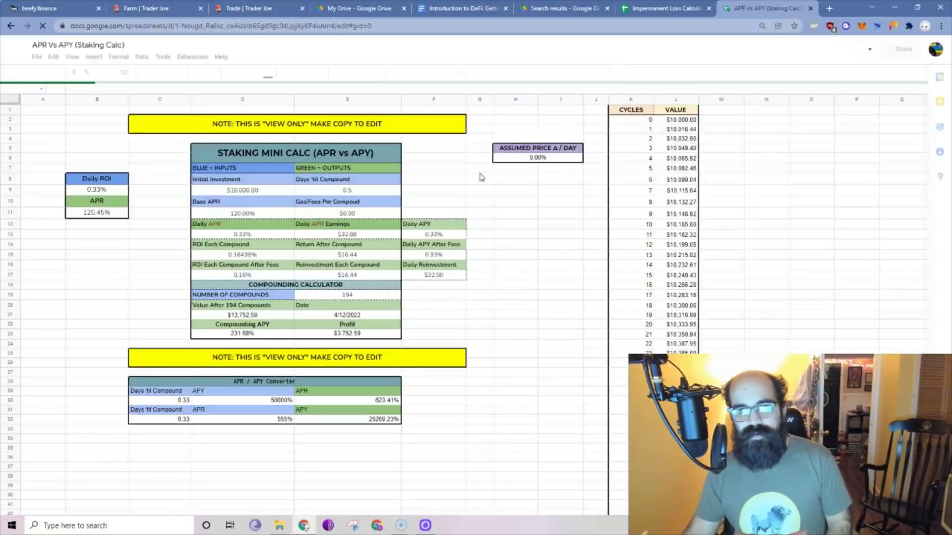
Set the staking calculator to 1 day until compound, a $1,000 initial investment and 220% base APR, and inspect the assumed daily price change.
{"action": "left_click", "coordinate": [353, 194]}
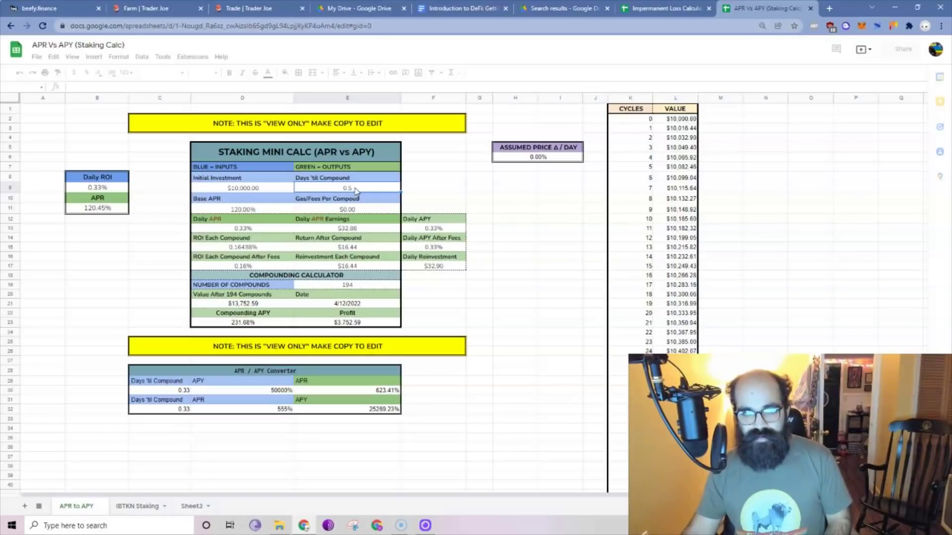
{"action": "type", "text": "1"}
{"action": "key", "text": "Left"}
{"action": "type", "text": "100"}
{"action": "key", "text": "Return"}
{"action": "key", "text": "Down"}
{"action": "type", "text": "220"}
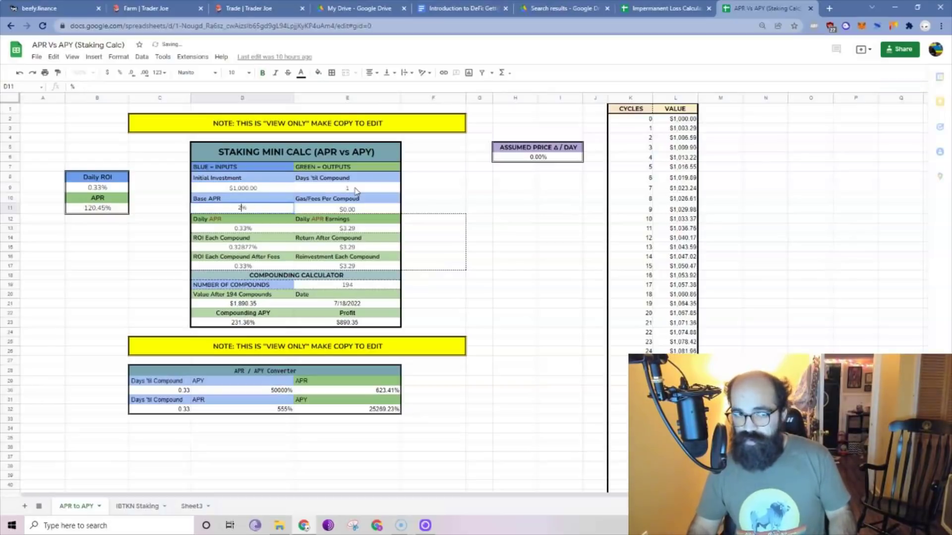
{"action": "key", "text": "Return"}
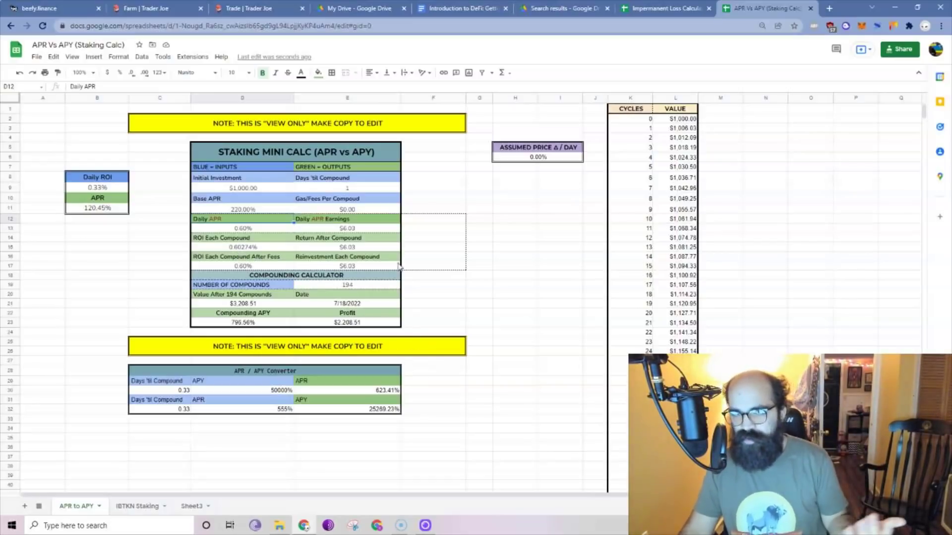
{"action": "left_click", "coordinate": [539, 159]}
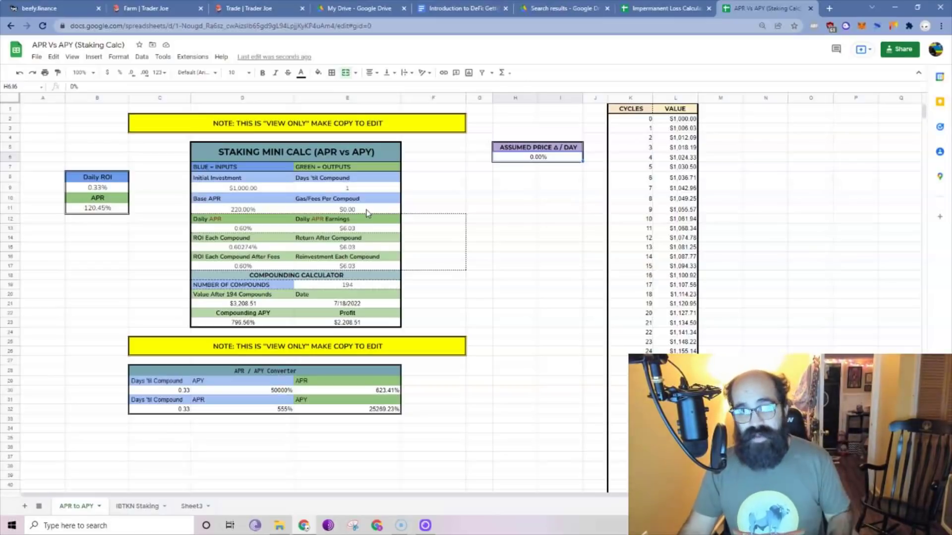
Review the Beefy entry in the Introduction to DeFi document and glance back at Trader Joe's AVAX/DAI.e trade and AVAX/FRAX farm pages.
{"action": "left_click", "coordinate": [484, 8]}
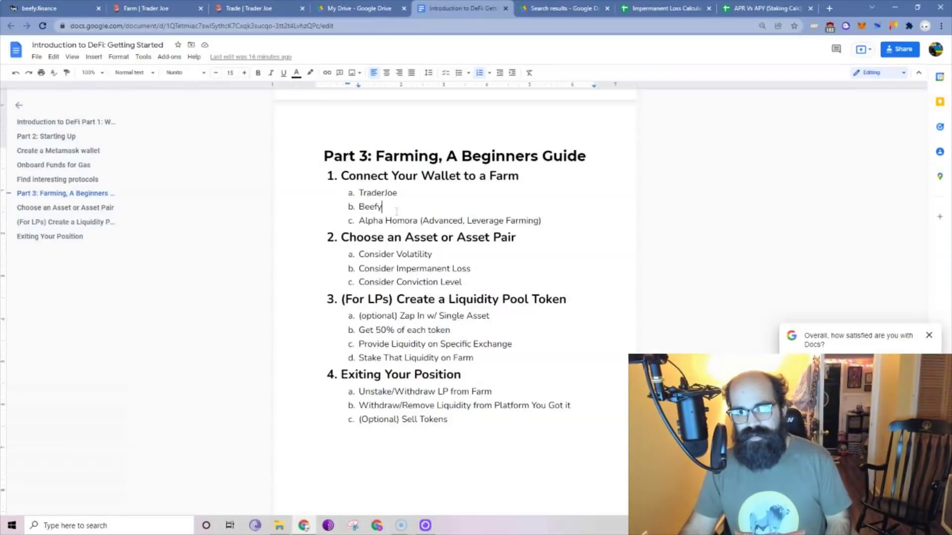
{"action": "left_click_drag", "start_coordinate": [396, 211], "coordinate": [347, 209]}
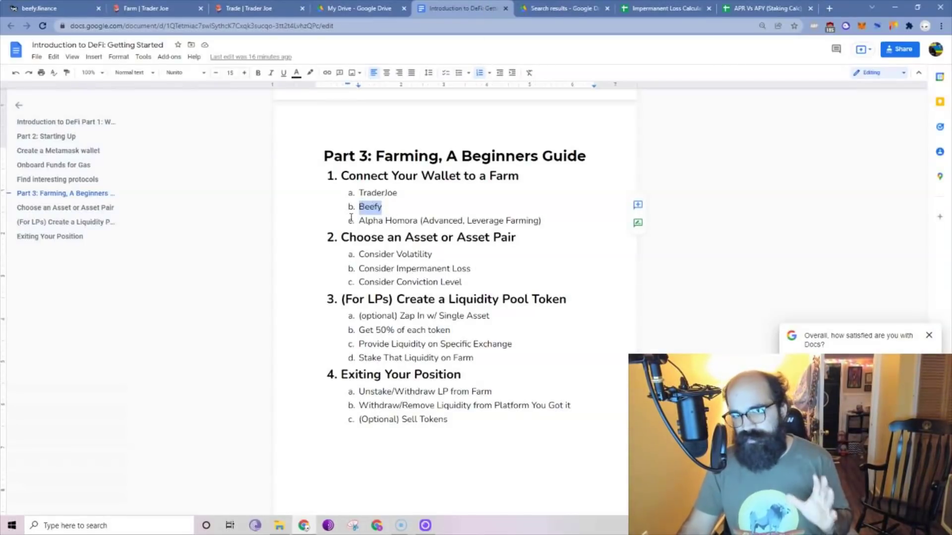
{"action": "left_click", "coordinate": [246, 8]}
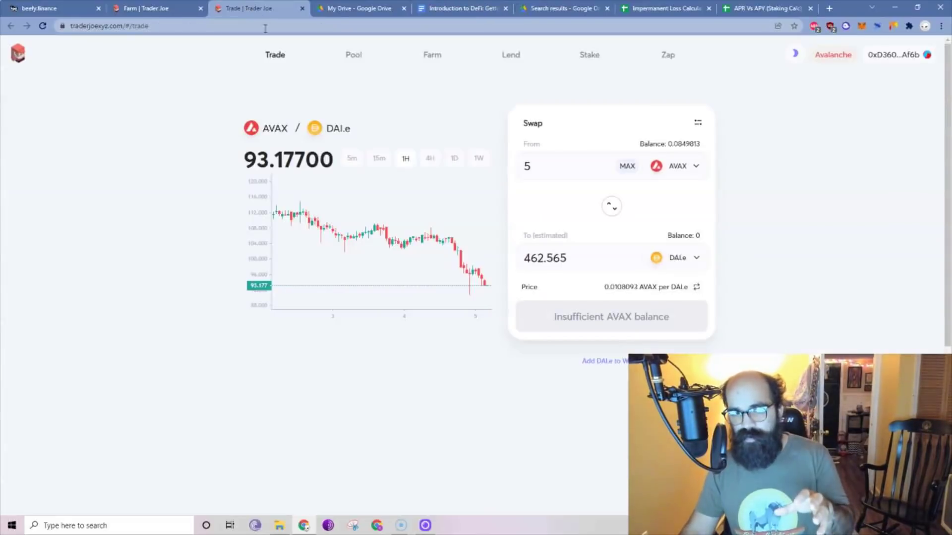
{"action": "left_click", "coordinate": [157, 9]}
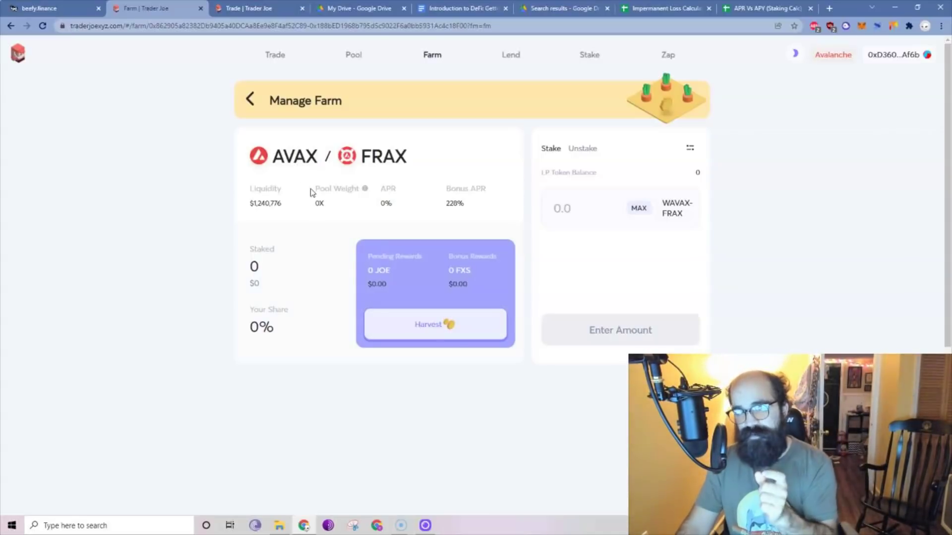
Switch to Beefy Finance, open its Avalanche vaults, and connect the MetaMask wallet.
{"action": "left_click", "coordinate": [36, 5]}
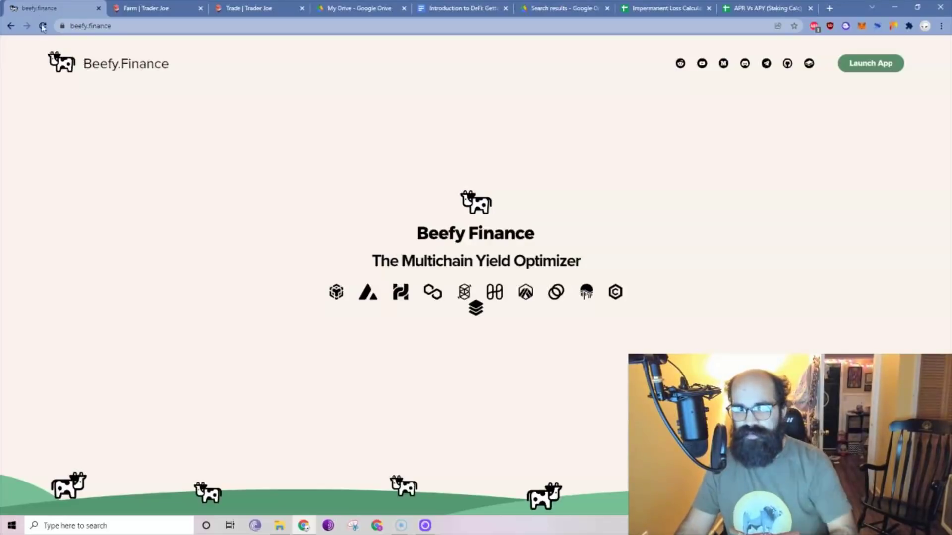
{"action": "left_click", "coordinate": [367, 292]}
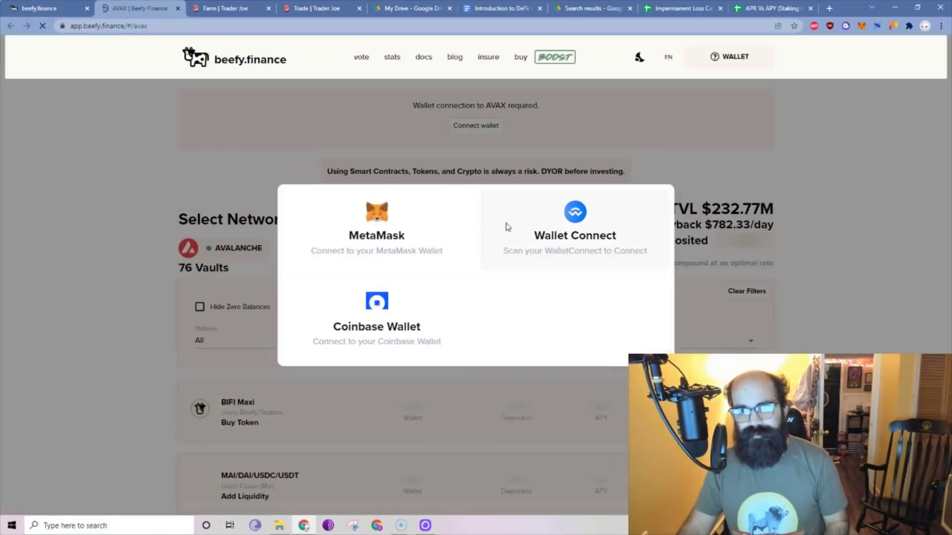
{"action": "left_click", "coordinate": [380, 215]}
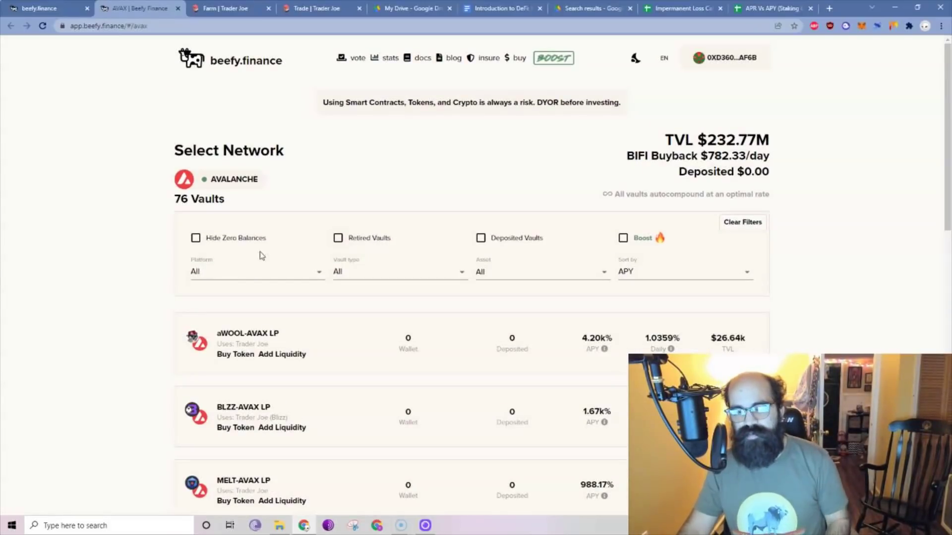
Filter the Avalanche vaults by the Trader Joe platform and browse the liquidity pair vaults with their APY, daily yield and TVL.
{"action": "left_click", "coordinate": [310, 277]}
{"action": "left_click", "coordinate": [515, 277]}
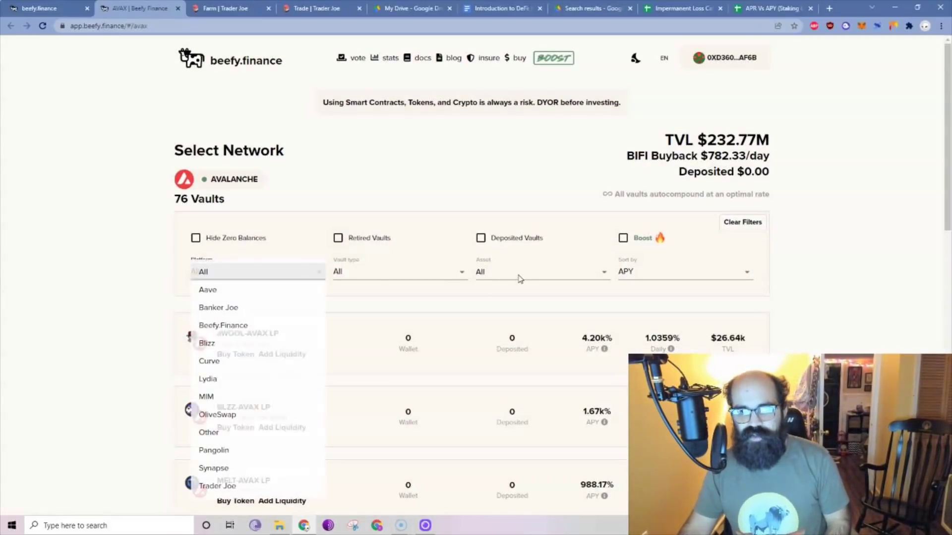
{"action": "left_click", "coordinate": [559, 270]}
{"action": "left_click", "coordinate": [240, 271]}
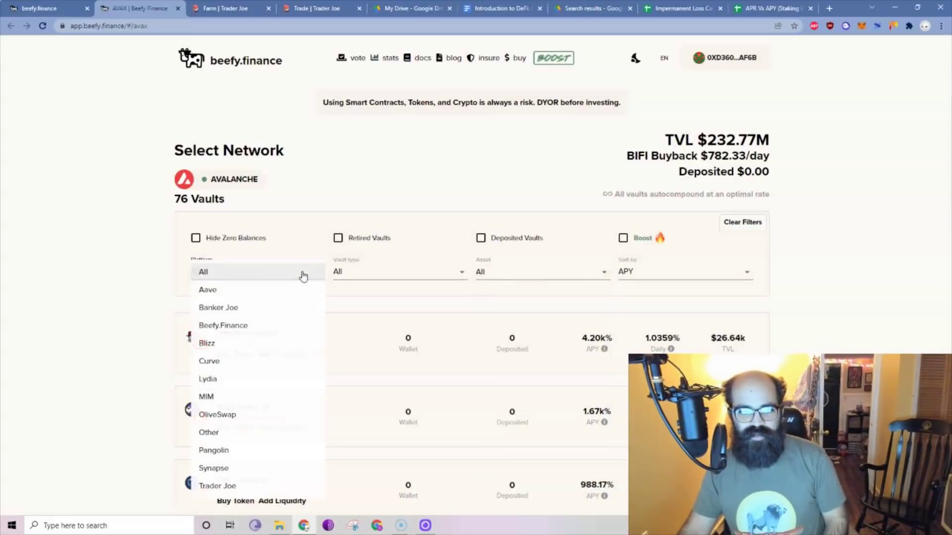
{"action": "left_click", "coordinate": [246, 489]}
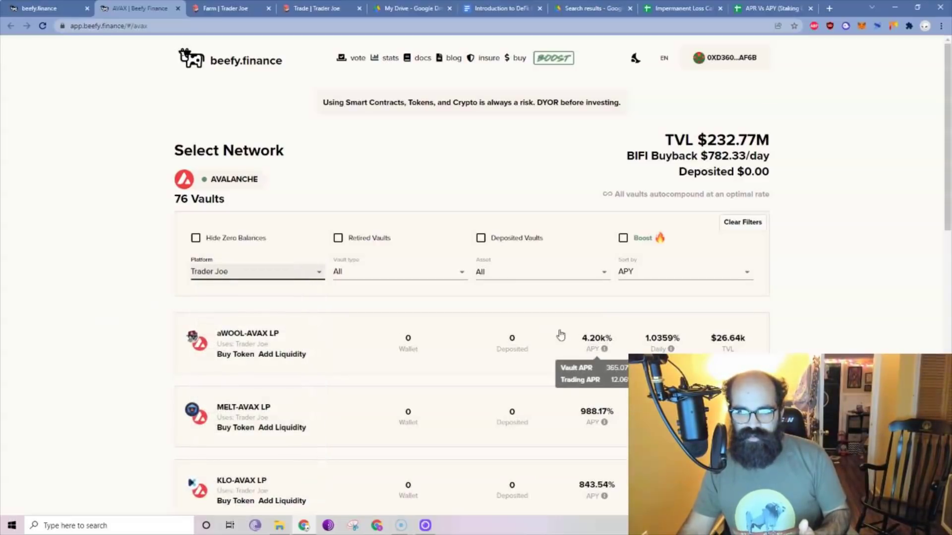
{"action": "scroll", "coordinate": [466, 336], "scroll_direction": "down", "scroll_amount": 3}
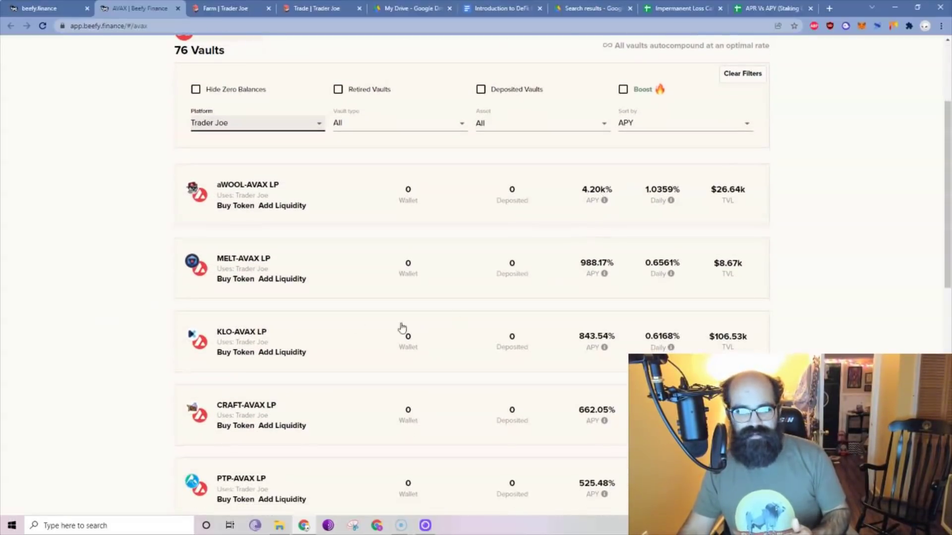
{"action": "scroll", "coordinate": [287, 323], "scroll_direction": "down", "scroll_amount": 10}
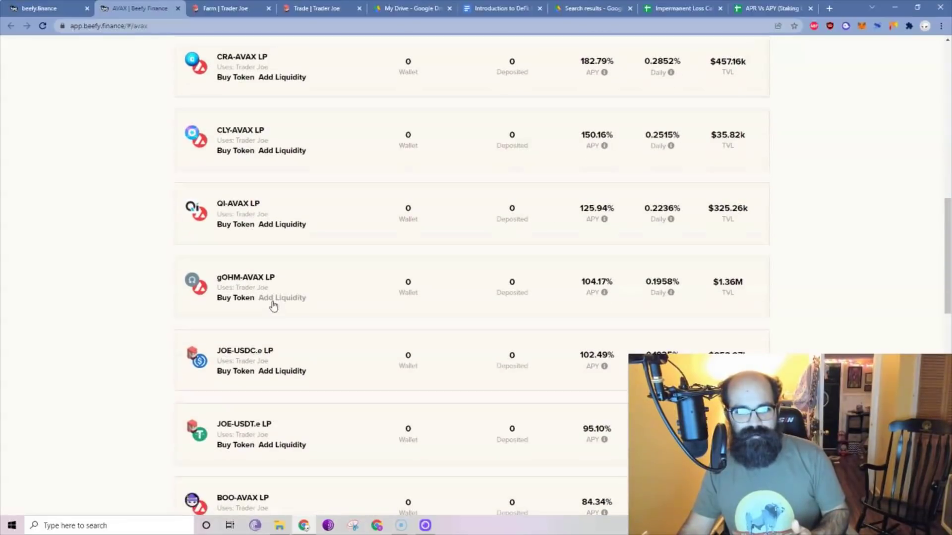
{"action": "scroll", "coordinate": [295, 223], "scroll_direction": "down", "scroll_amount": 1}
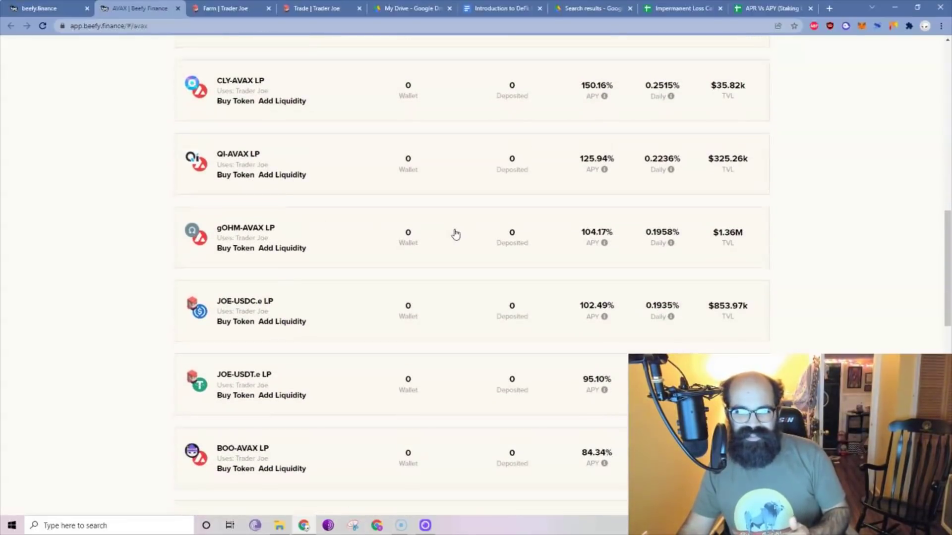
{"action": "scroll", "coordinate": [396, 263], "scroll_direction": "up", "scroll_amount": 13}
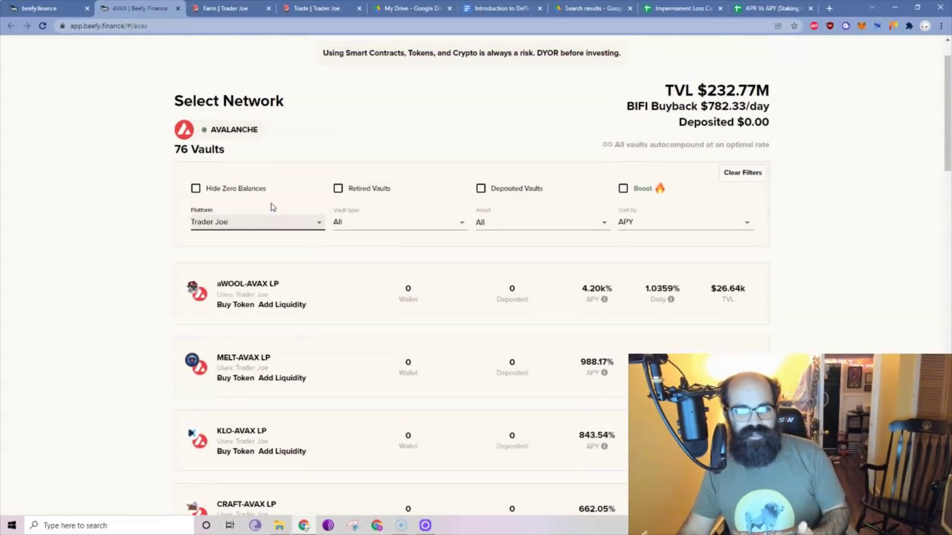
Switch the platform filter to Banker Joe and review its single-asset vaults.
{"action": "left_click", "coordinate": [292, 226]}
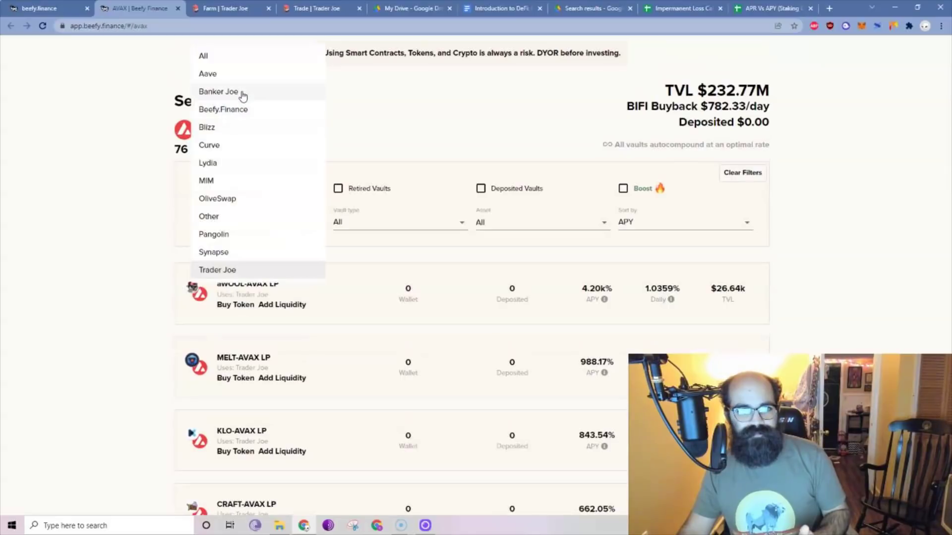
{"action": "left_click", "coordinate": [243, 94]}
{"action": "scroll", "coordinate": [144, 312], "scroll_direction": "down", "scroll_amount": 10}
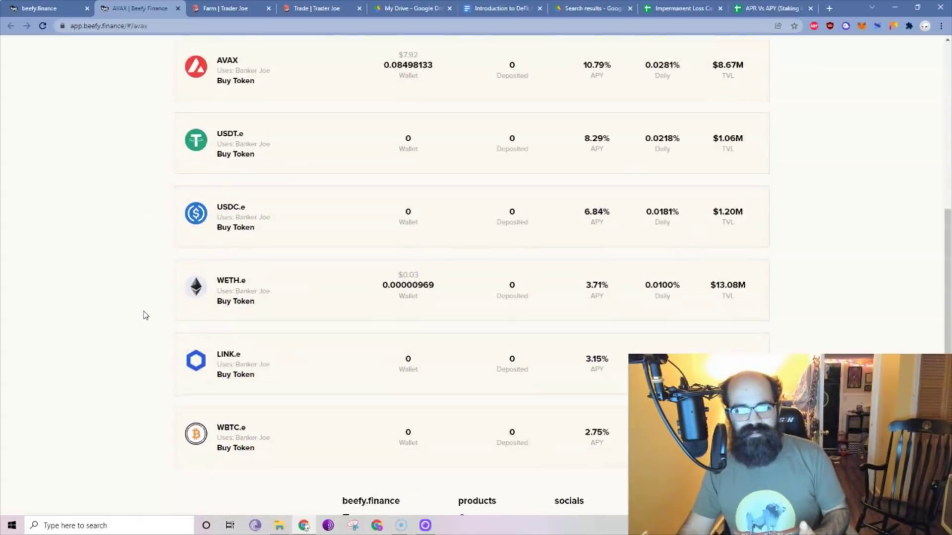
{"action": "scroll", "coordinate": [153, 317], "scroll_direction": "up", "scroll_amount": 7}
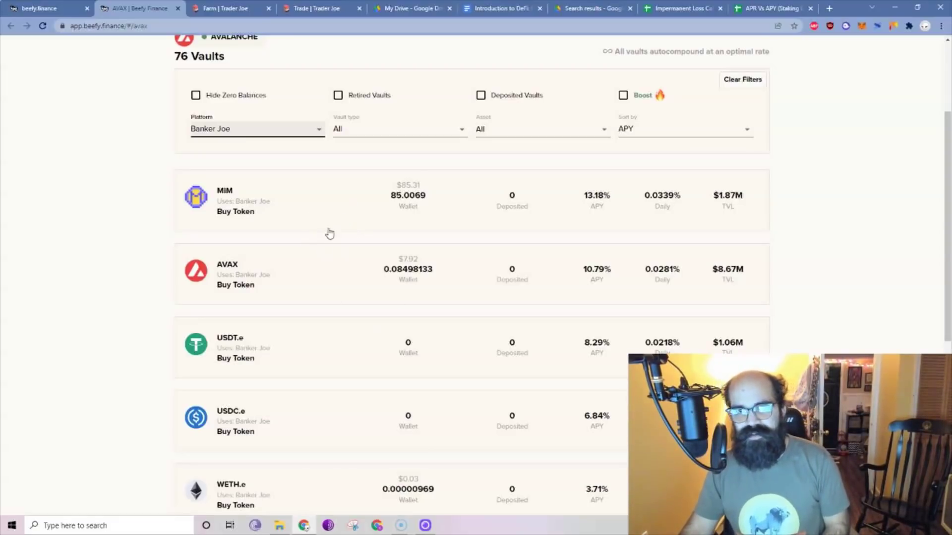
Expand the Banker Joe MIM vault, approve MIM spending with confirmation in MetaMask, and check the approval in the wallet's activity.
{"action": "left_click", "coordinate": [328, 209]}
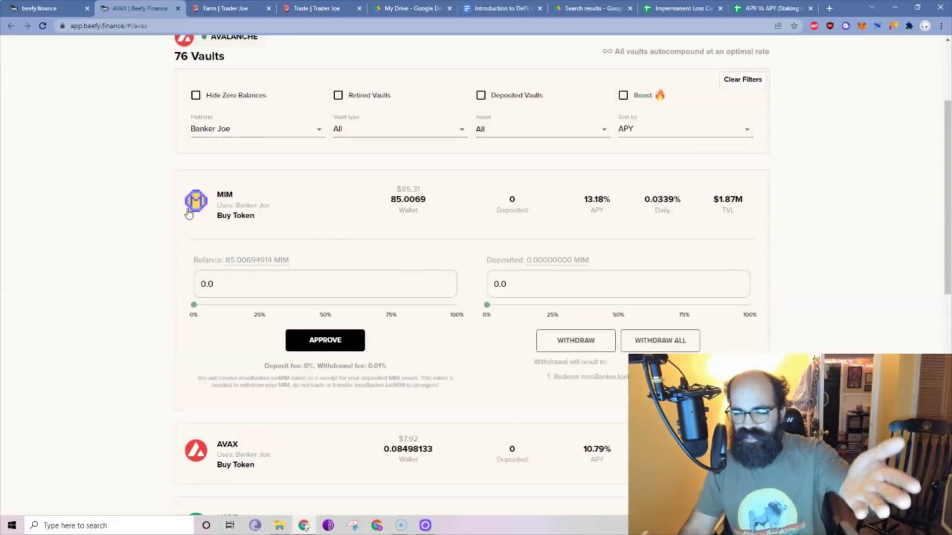
{"action": "left_click", "coordinate": [337, 341]}
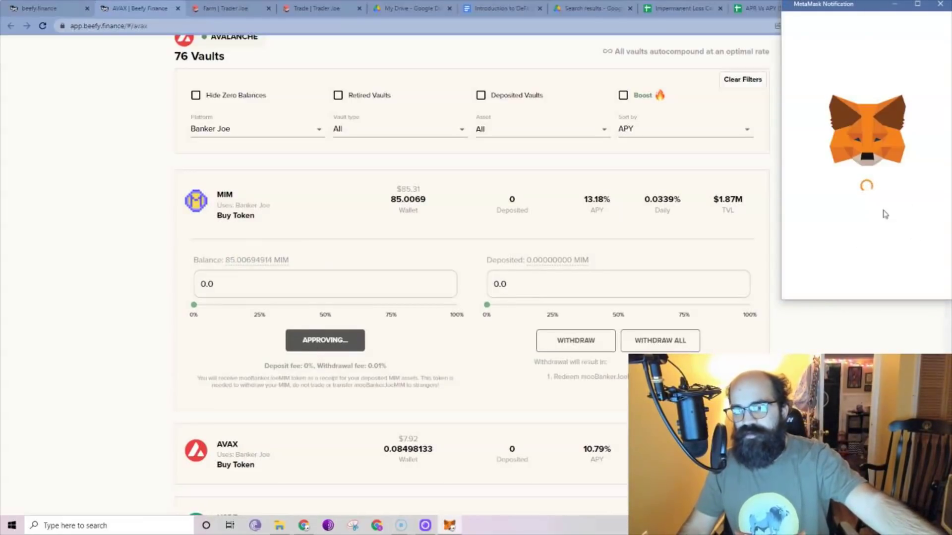
{"action": "scroll", "coordinate": [892, 248], "scroll_direction": "down", "scroll_amount": 3}
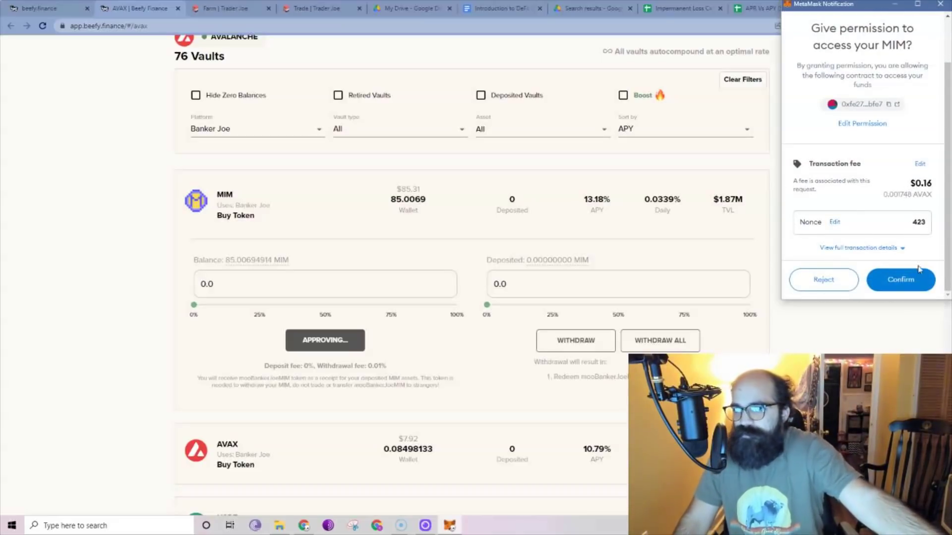
{"action": "left_click", "coordinate": [913, 285]}
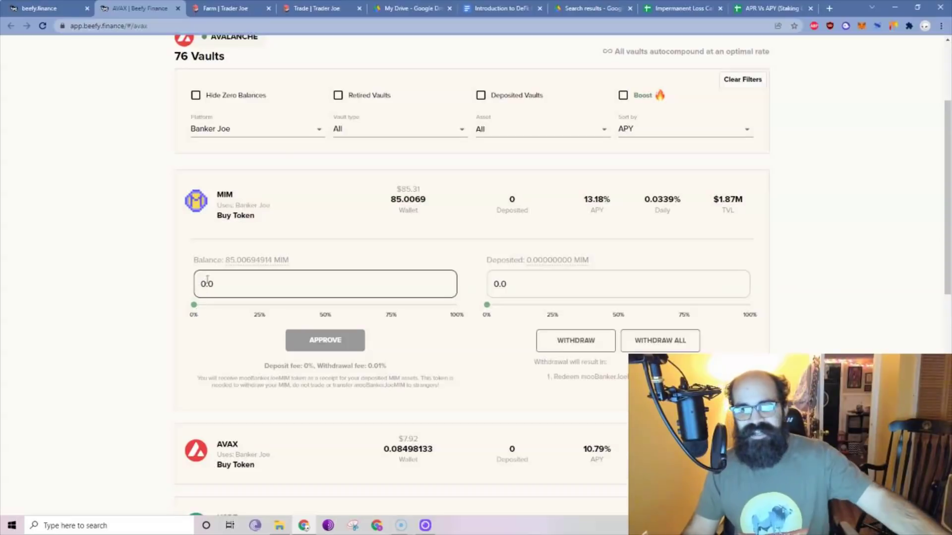
{"action": "scroll", "coordinate": [778, 252], "scroll_direction": "up", "scroll_amount": 3}
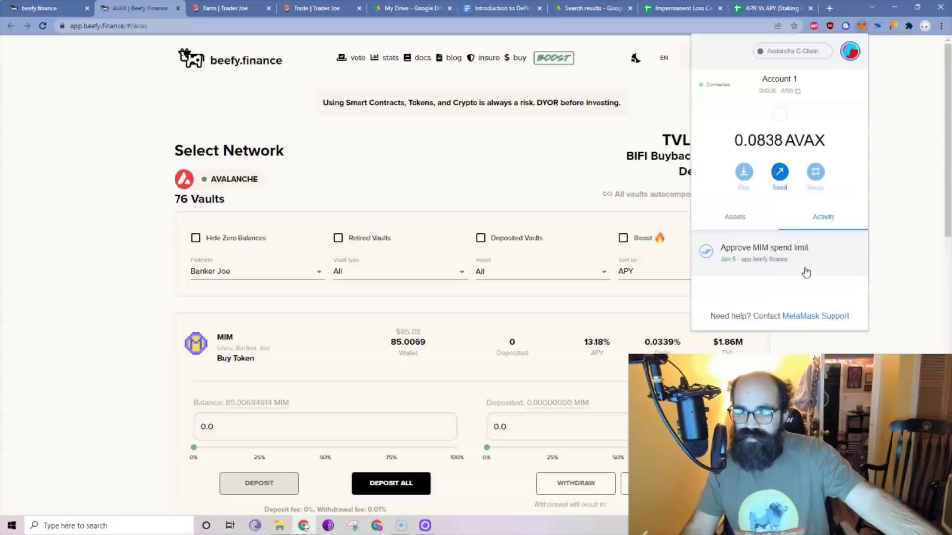
{"action": "left_click", "coordinate": [880, 227]}
{"action": "scroll", "coordinate": [329, 329], "scroll_direction": "down", "scroll_amount": 1}
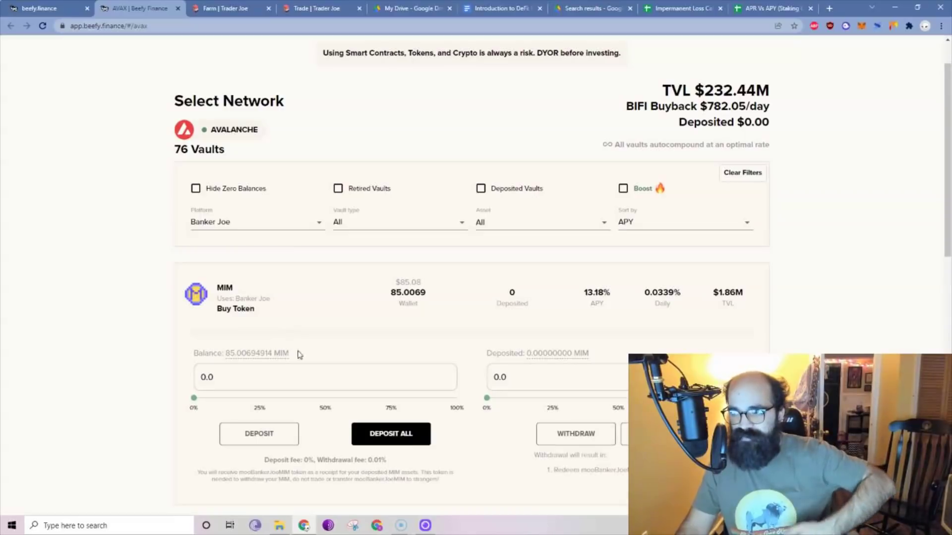
Request a deposit of the entire MIM balance into the vault, review the gas fee, and reject the transaction in MetaMask.
{"action": "left_click", "coordinate": [383, 433]}
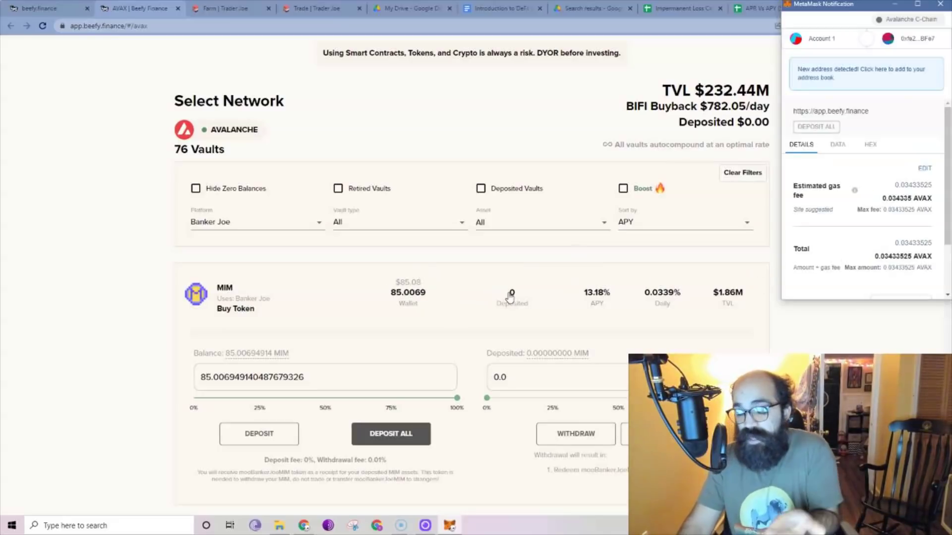
{"action": "scroll", "coordinate": [875, 257], "scroll_direction": "down", "scroll_amount": 3}
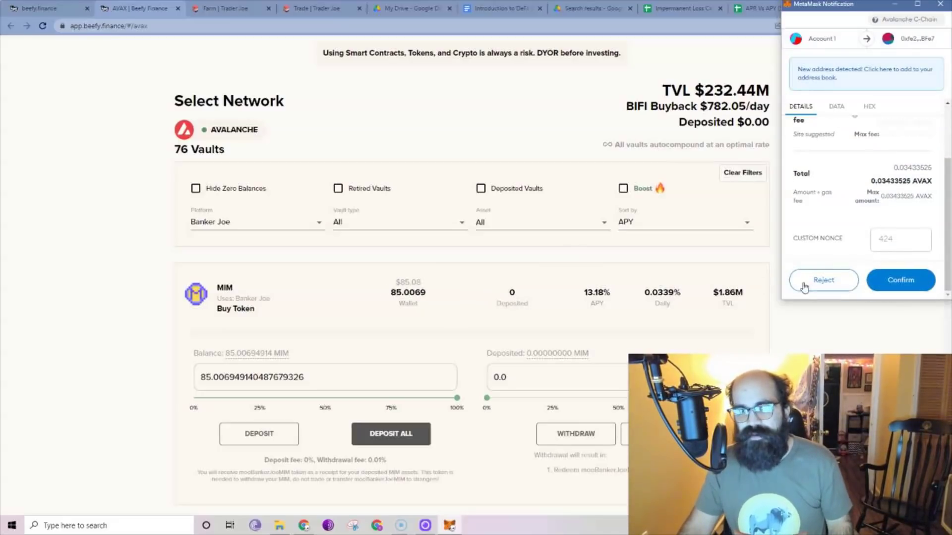
{"action": "left_click", "coordinate": [817, 278]}
Reset the platform filter to All and filter the vaults by the AVAX asset.
{"action": "scroll", "coordinate": [519, 265], "scroll_direction": "down", "scroll_amount": 5}
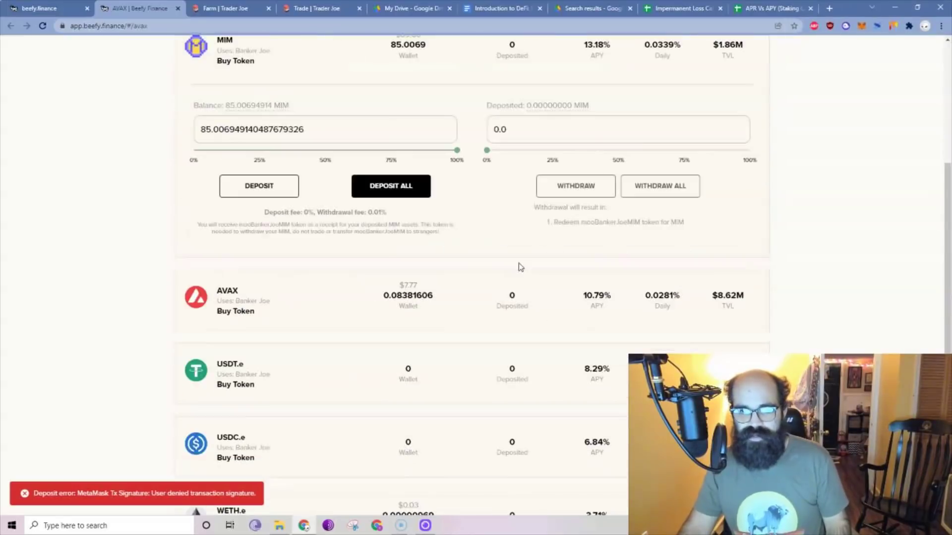
{"action": "scroll", "coordinate": [285, 249], "scroll_direction": "up", "scroll_amount": 6}
{"action": "left_click", "coordinate": [298, 281]}
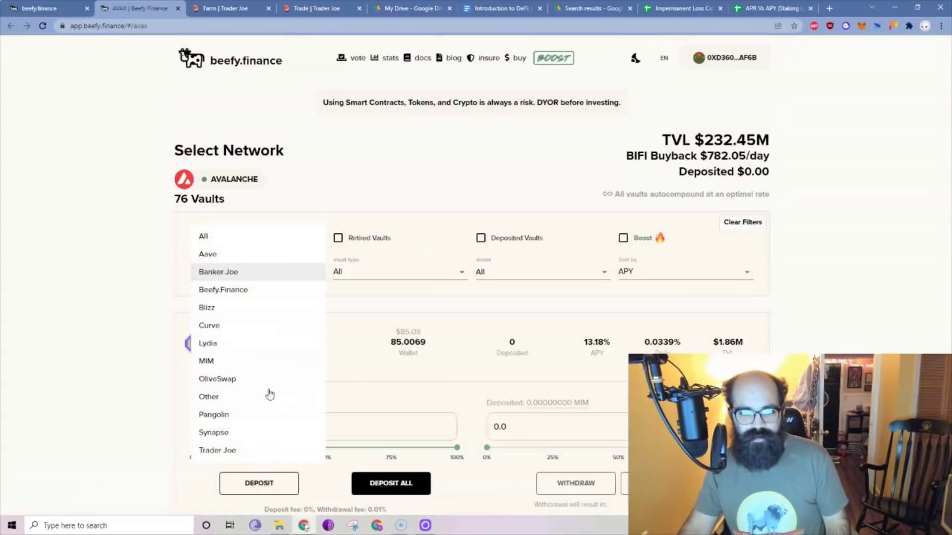
{"action": "left_click", "coordinate": [540, 275]}
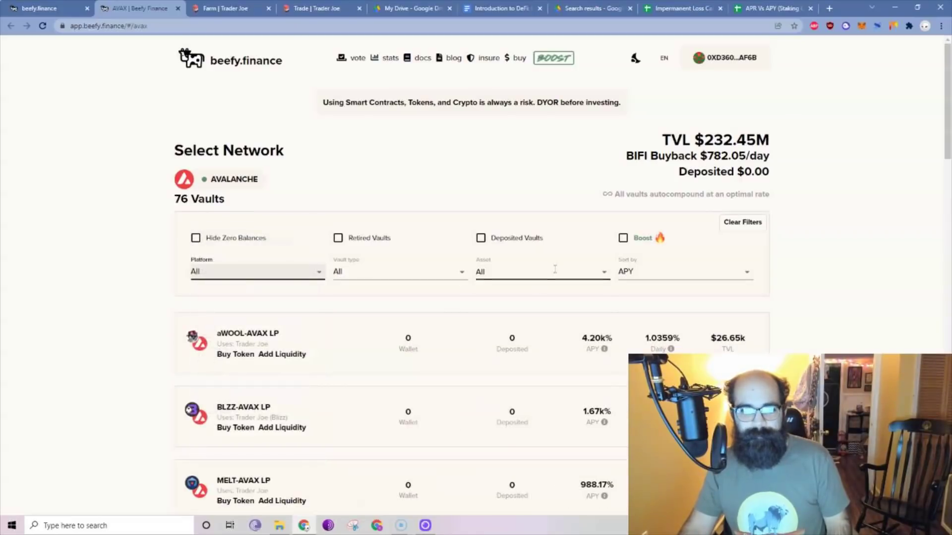
{"action": "left_click", "coordinate": [540, 273]}
{"action": "left_click", "coordinate": [523, 349]}
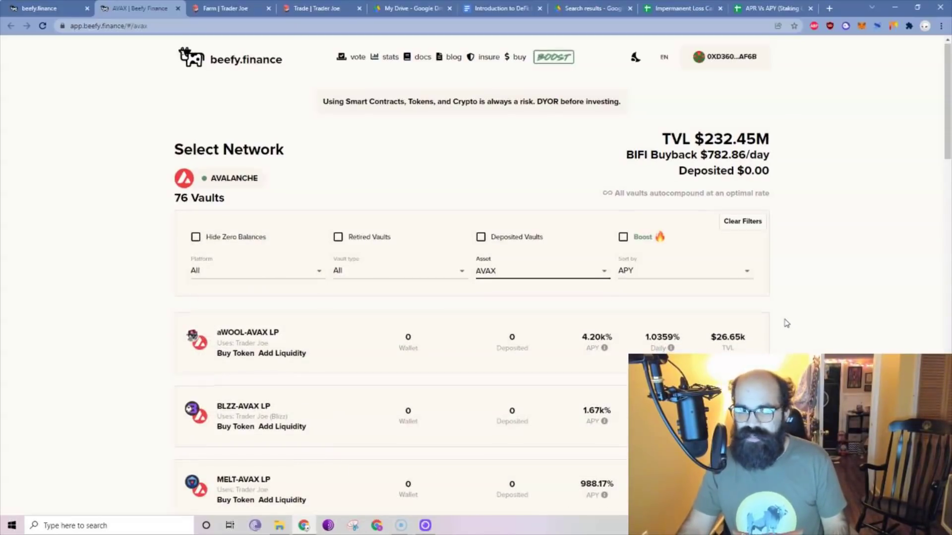
Browse the AVAX vaults sorted by APY, comparing the platforms, yields and TVL of the LP pairs.
{"action": "scroll", "coordinate": [391, 295], "scroll_direction": "down", "scroll_amount": 2}
{"action": "scroll", "coordinate": [291, 289], "scroll_direction": "down", "scroll_amount": 2}
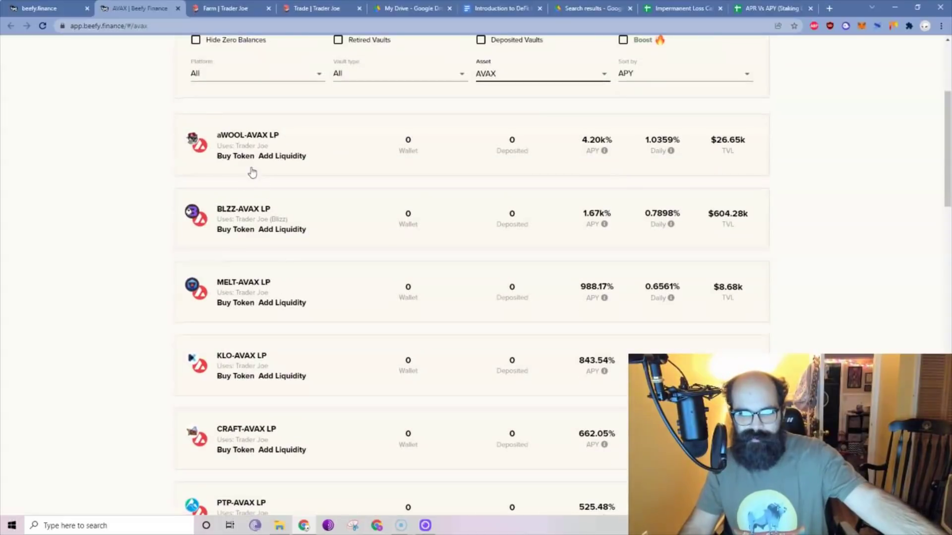
{"action": "scroll", "coordinate": [293, 265], "scroll_direction": "down", "scroll_amount": 3}
{"action": "scroll", "coordinate": [309, 390], "scroll_direction": "down", "scroll_amount": 3}
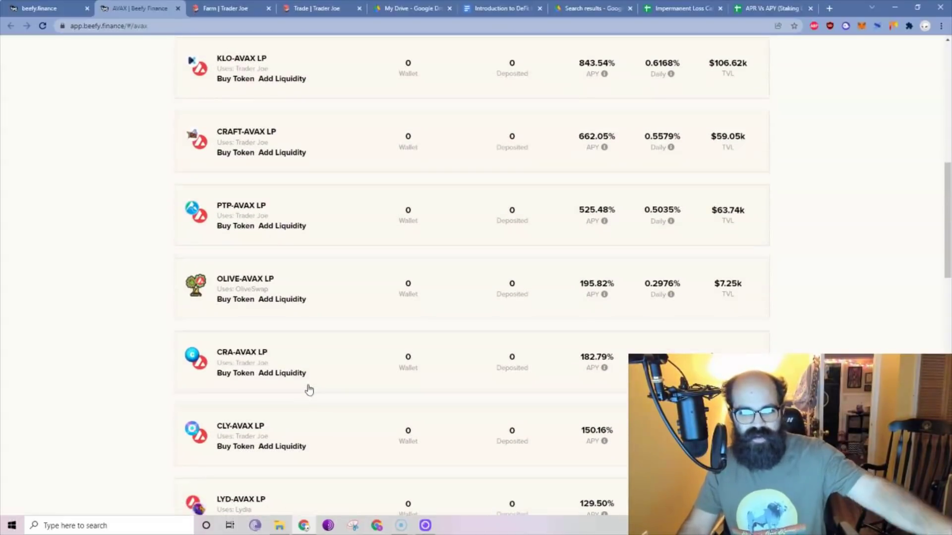
{"action": "scroll", "coordinate": [299, 372], "scroll_direction": "down", "scroll_amount": 3}
{"action": "scroll", "coordinate": [272, 304], "scroll_direction": "down", "scroll_amount": 3}
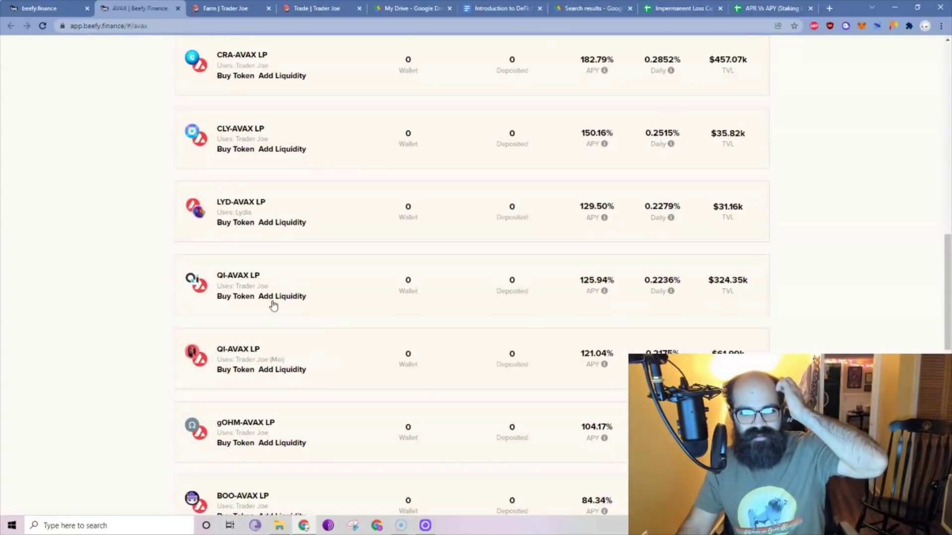
{"action": "scroll", "coordinate": [304, 378], "scroll_direction": "down", "scroll_amount": 2}
{"action": "scroll", "coordinate": [305, 379], "scroll_direction": "down", "scroll_amount": 4}
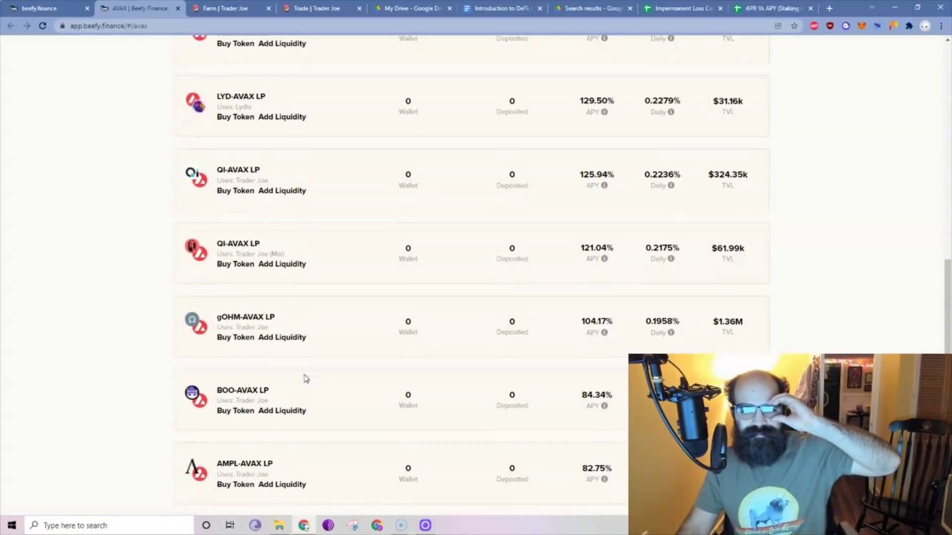
{"action": "scroll", "coordinate": [347, 327], "scroll_direction": "down", "scroll_amount": 2}
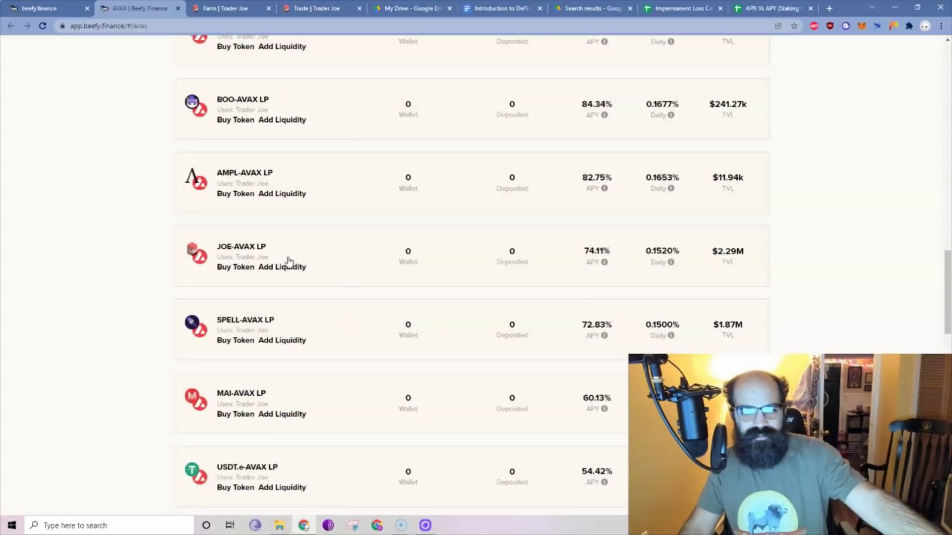
{"action": "scroll", "coordinate": [408, 297], "scroll_direction": "down", "scroll_amount": 1}
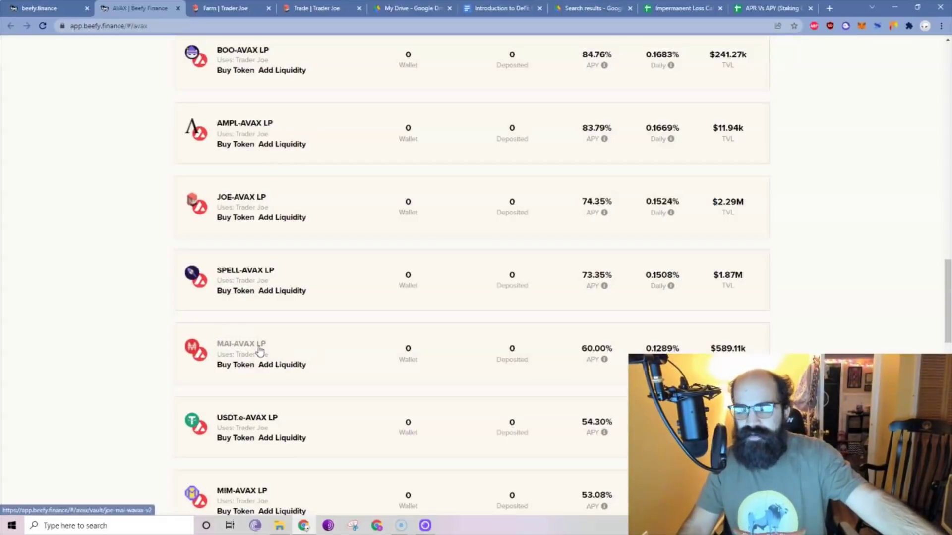
Expand the MAI-AVAX LP vault and open its Trader Joe page for adding liquidity.
{"action": "left_click", "coordinate": [343, 352]}
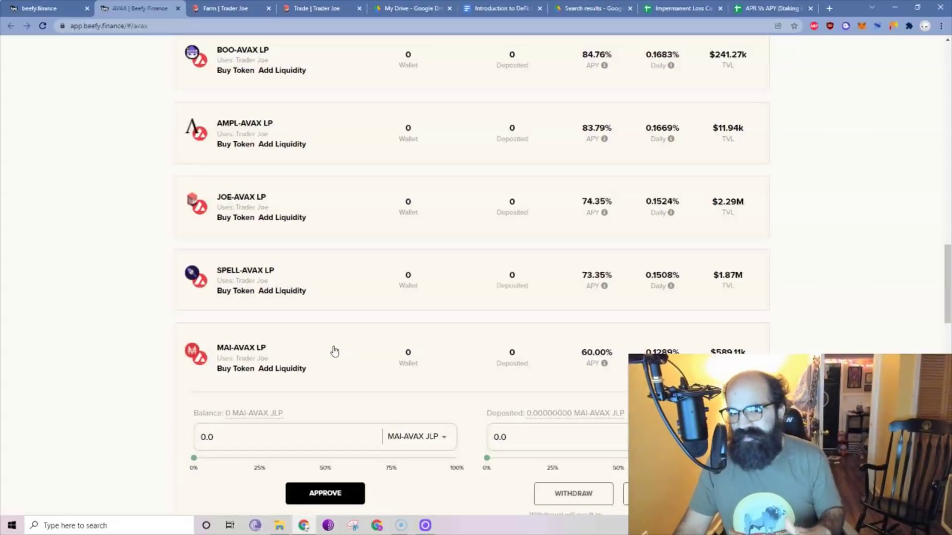
{"action": "scroll", "coordinate": [335, 353], "scroll_direction": "down", "scroll_amount": 2}
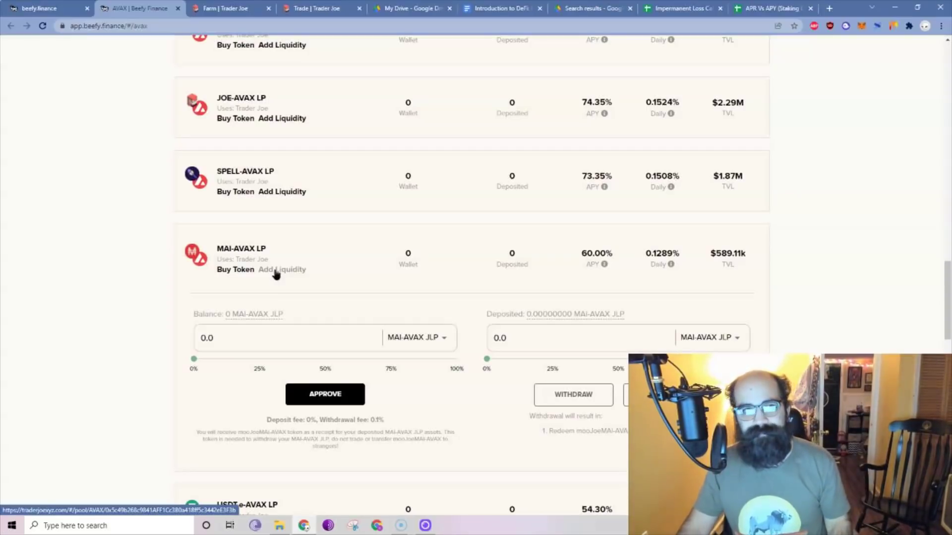
{"action": "left_click", "coordinate": [275, 270]}
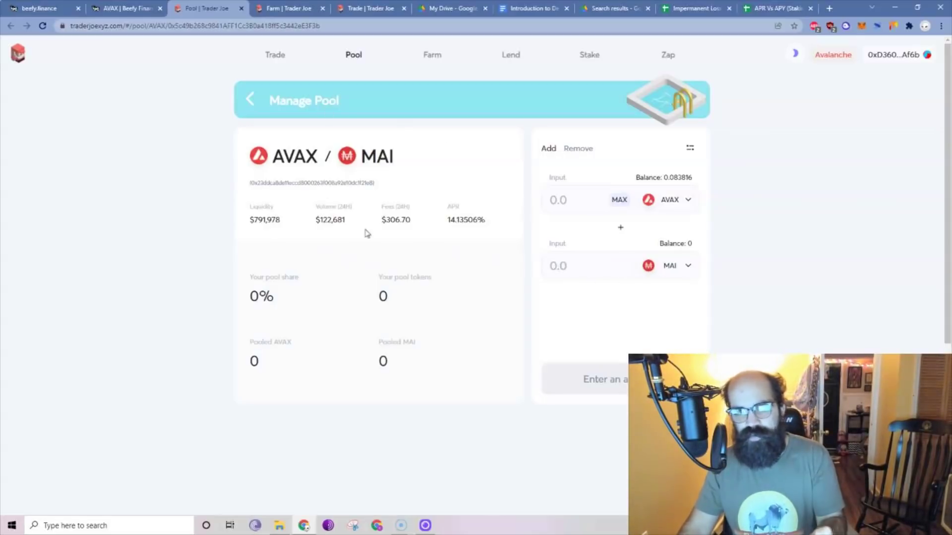
Return to Beefy Finance, expand the MAI-AVAX LP vault to review its deposit options, and open its add-liquidity page again.
{"action": "left_click", "coordinate": [126, 8]}
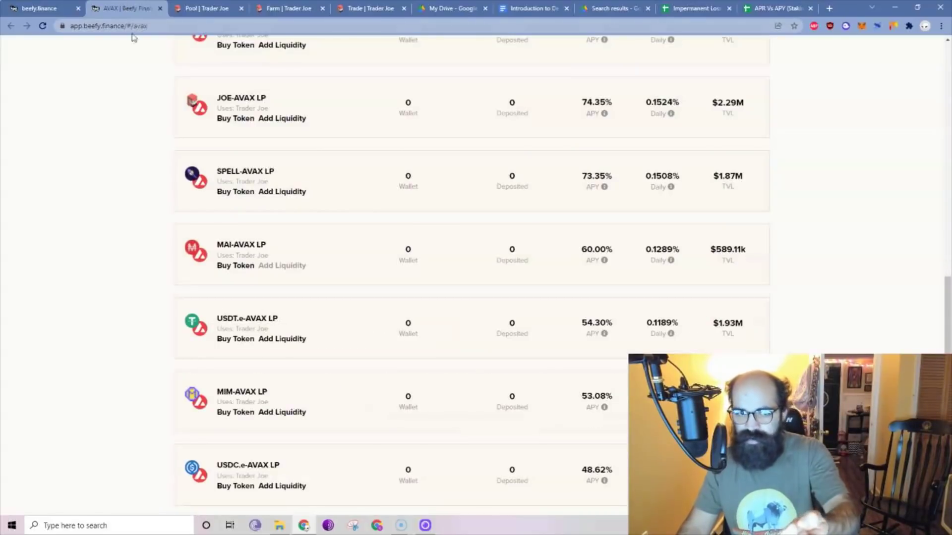
{"action": "left_click", "coordinate": [327, 263]}
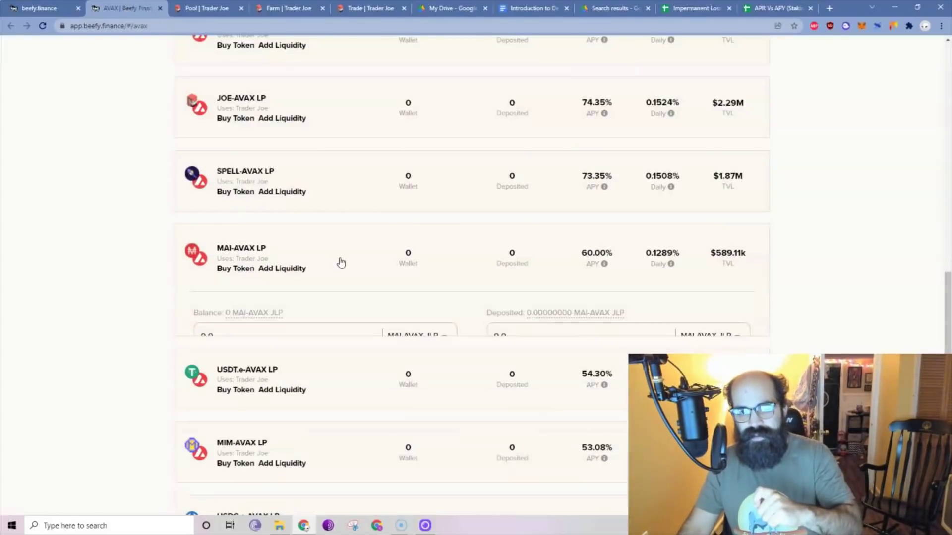
{"action": "left_click", "coordinate": [315, 395]}
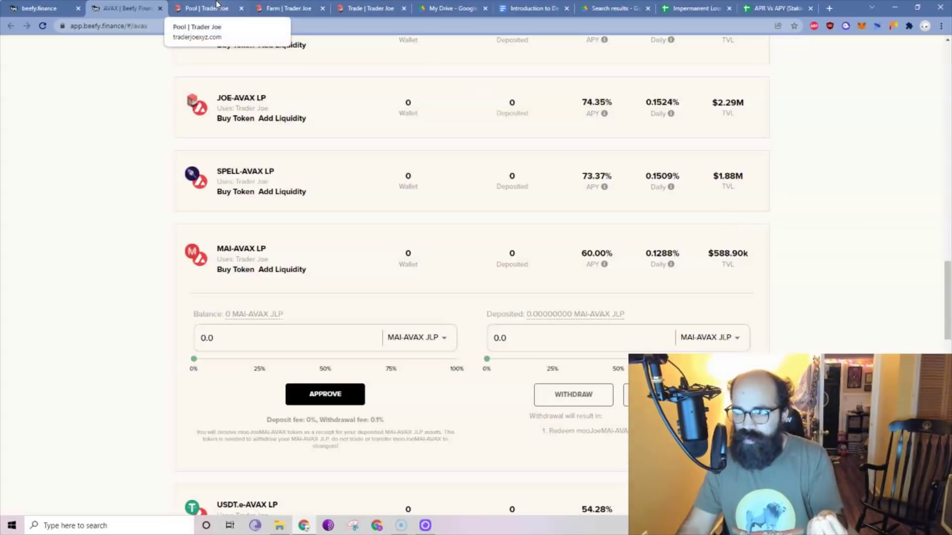
{"action": "left_click", "coordinate": [276, 270]}
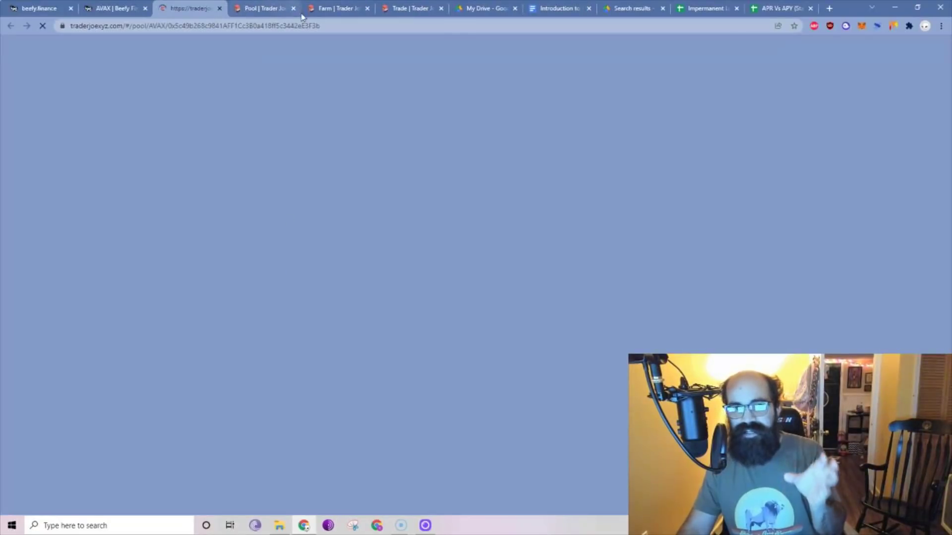